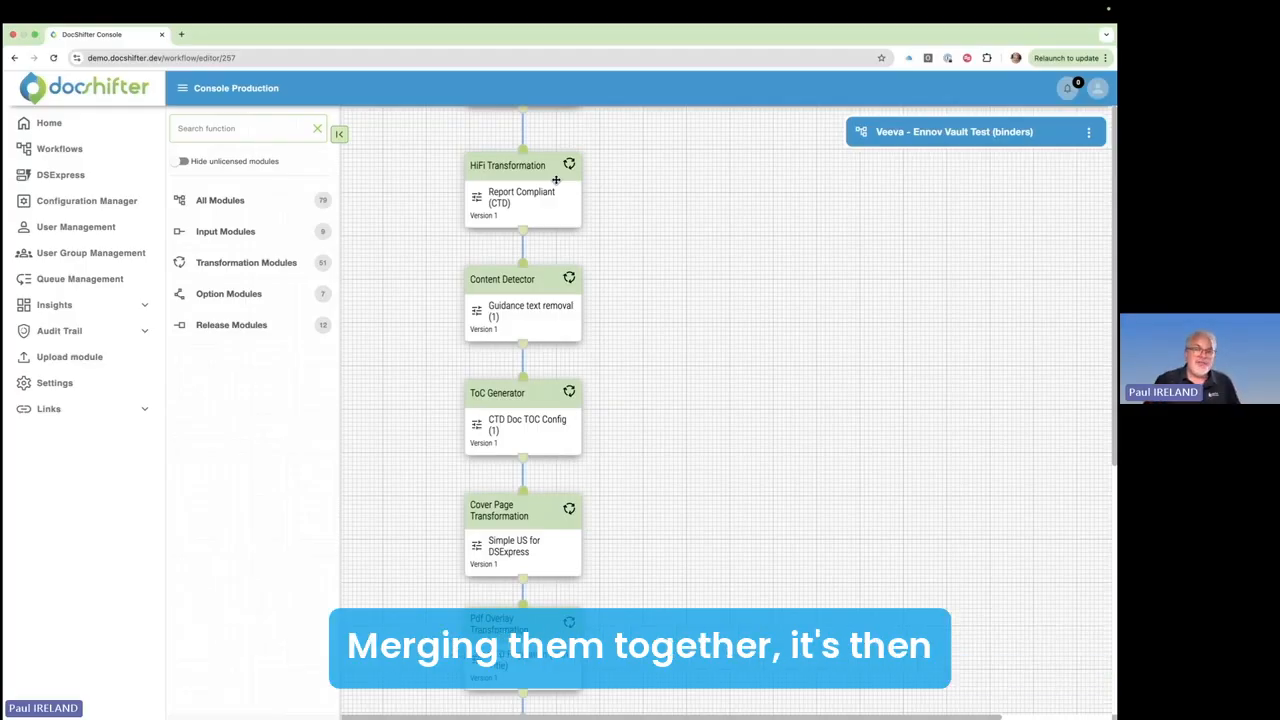
Step: Examine the Veeva - Ennov Vault Test (binders) workflow modules, from the HiFi Transformation through to the Veeva Export
left_click_drag(626, 279, 622, 216)
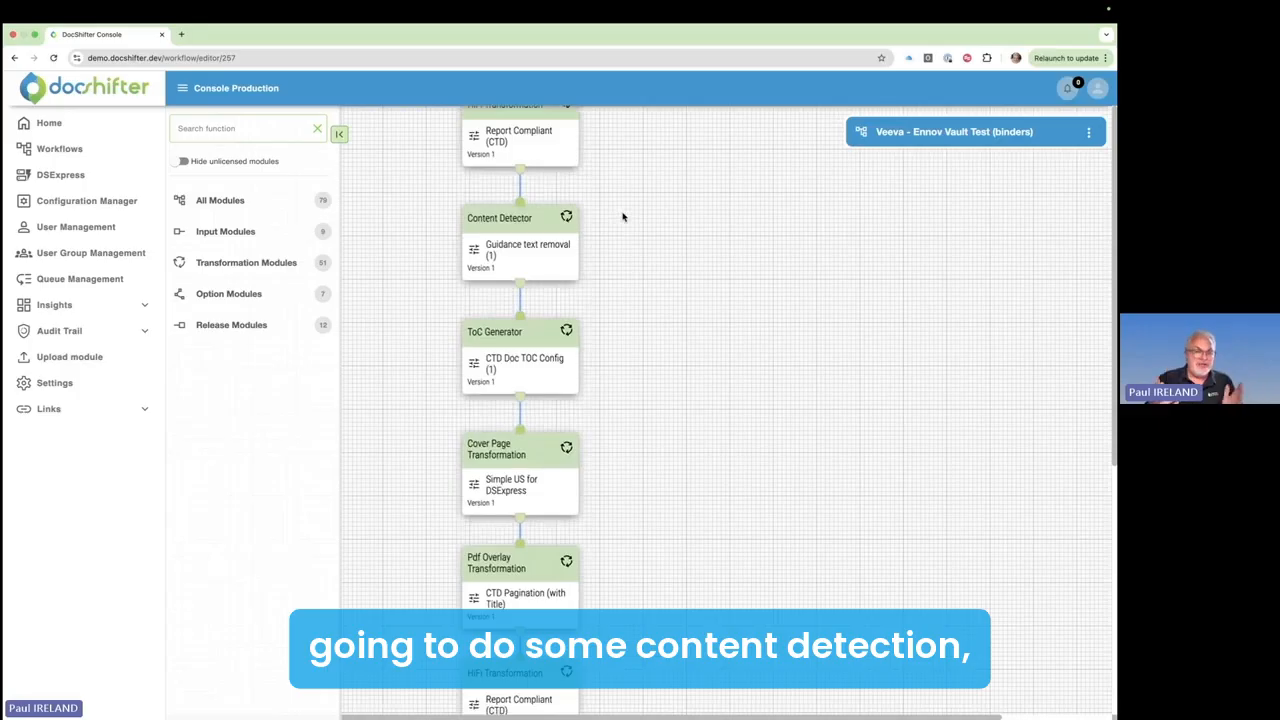
scroll(615, 228, "down", 3)
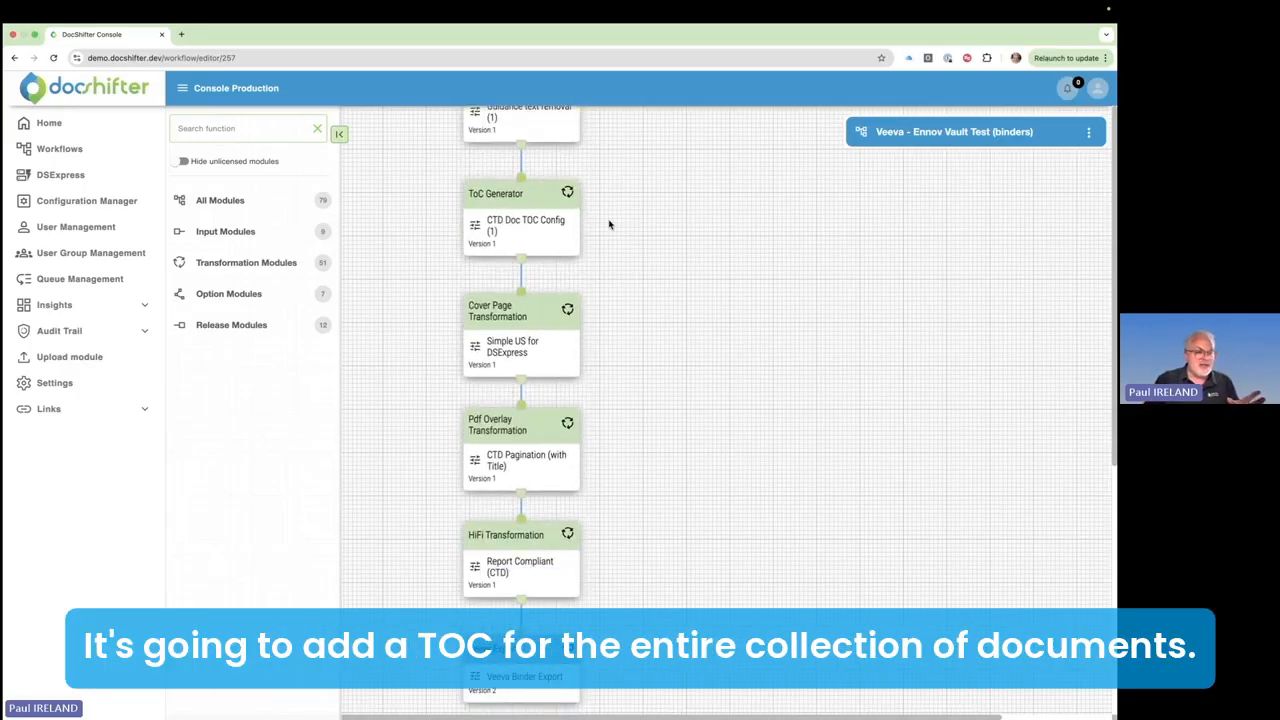
left_click_drag(611, 267, 611, 214)
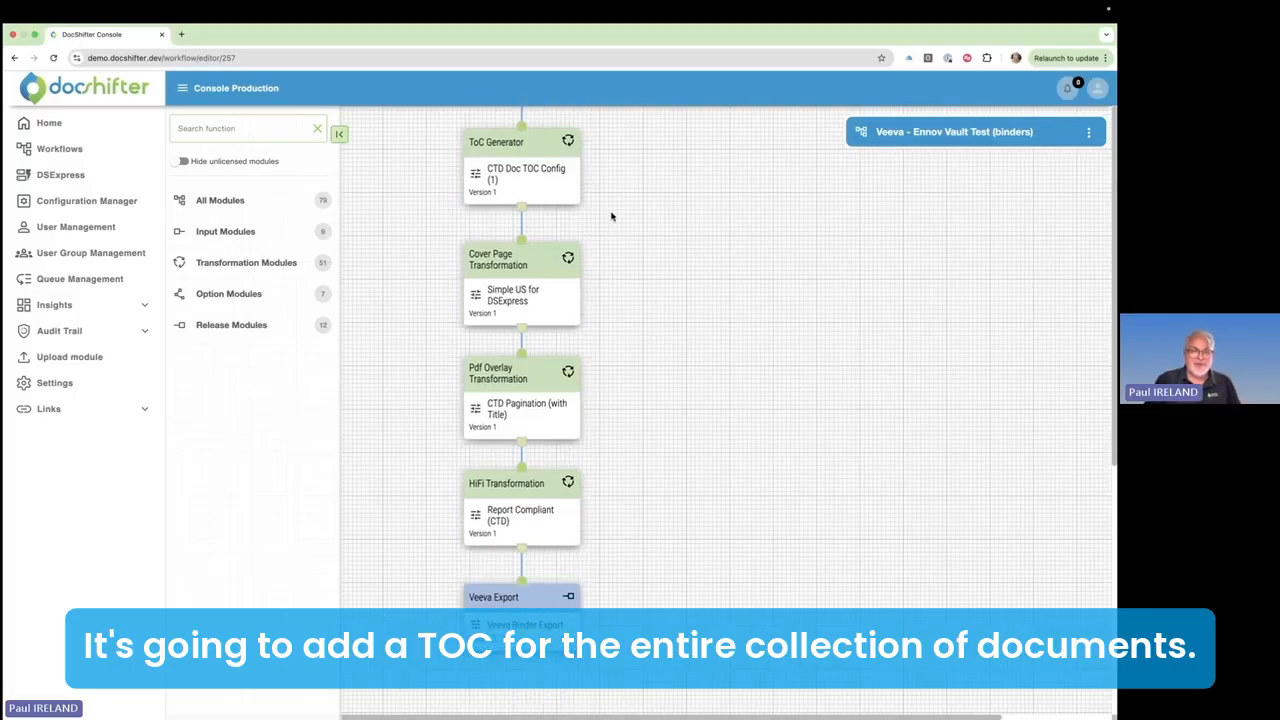
scroll(627, 325, "down", 2)
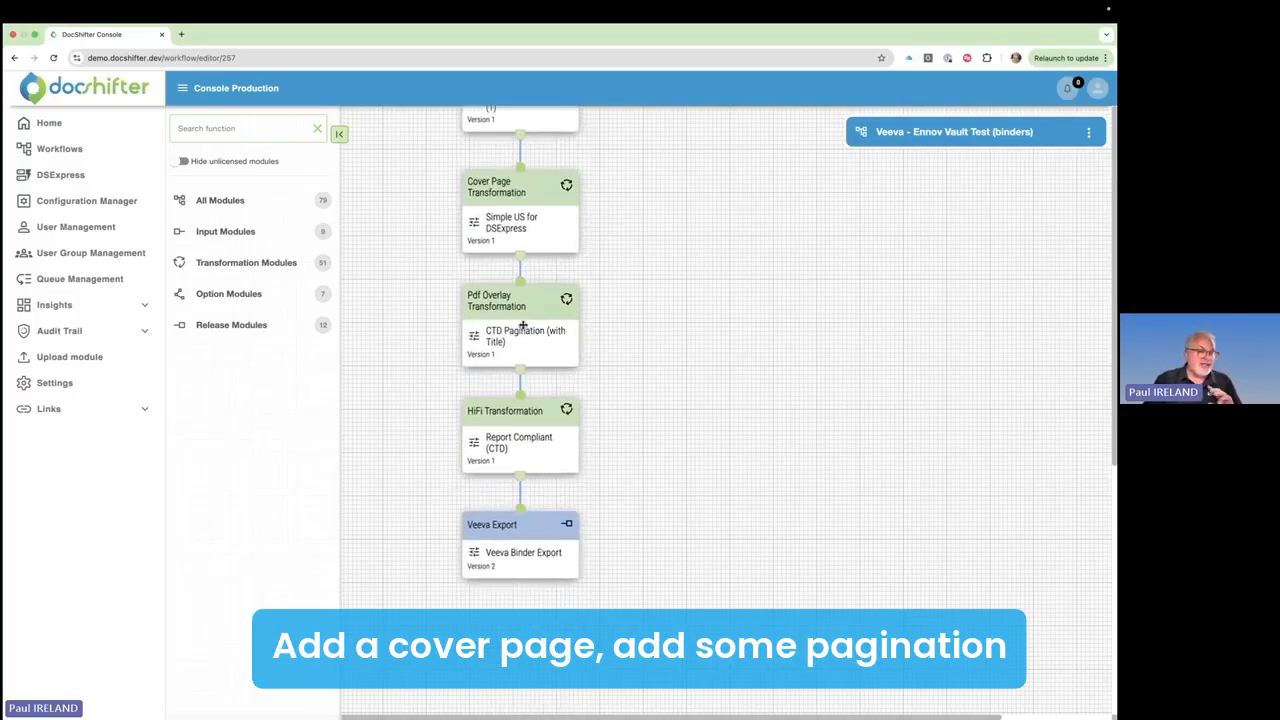
scroll(522, 326, "down", 2)
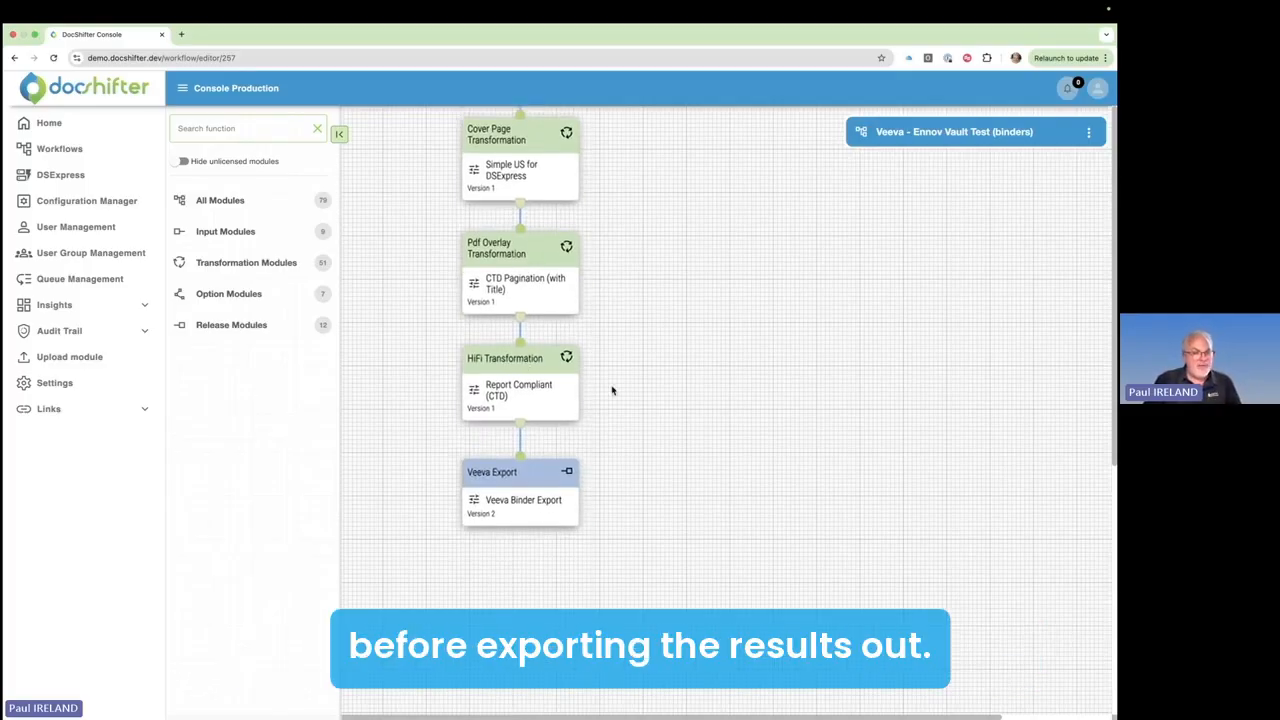
scroll(614, 357, "up", 10)
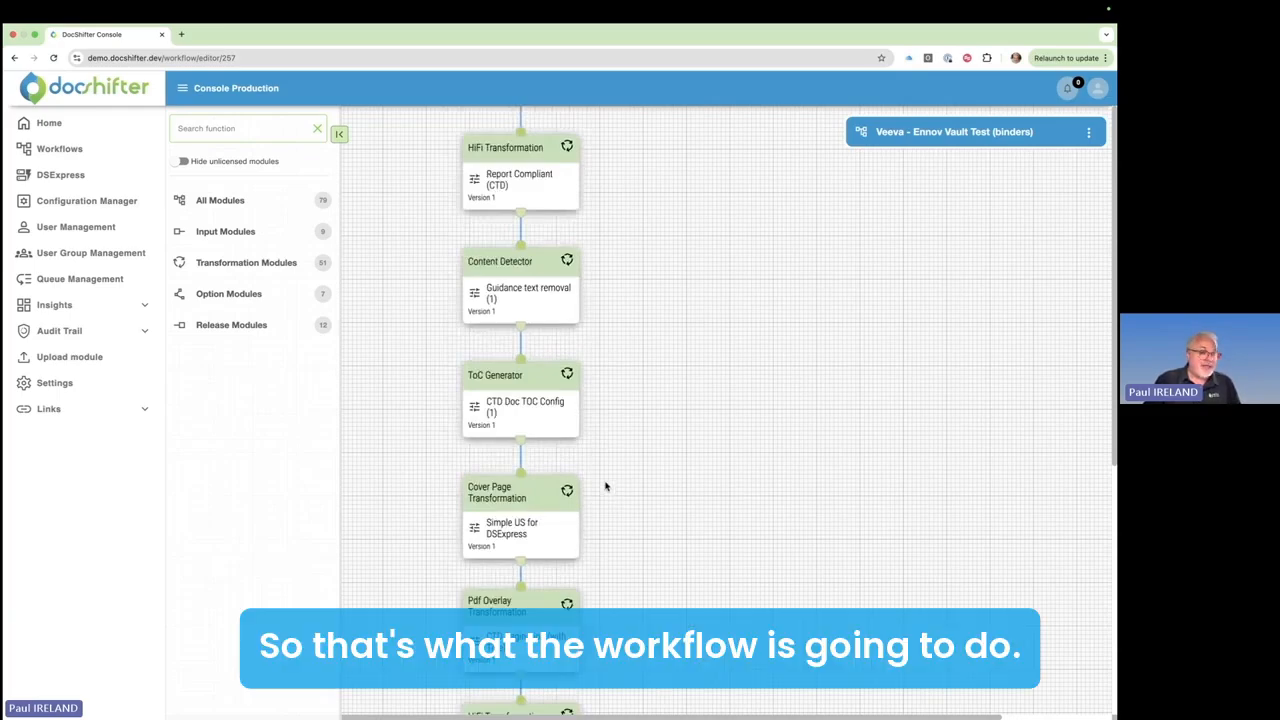
Step: Switch to Veeva RIM, return to the document library and open the 26 Test Binder (v0.1)
key("ctrl+Left")
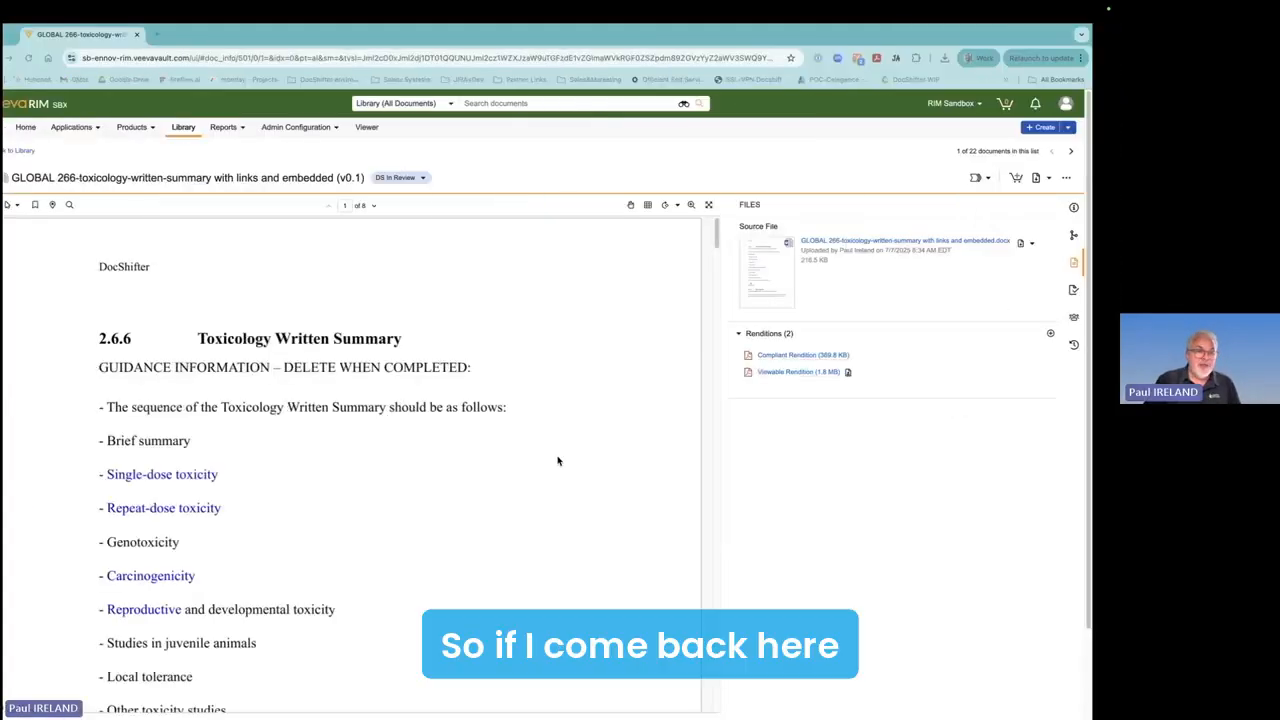
left_click(32, 153)
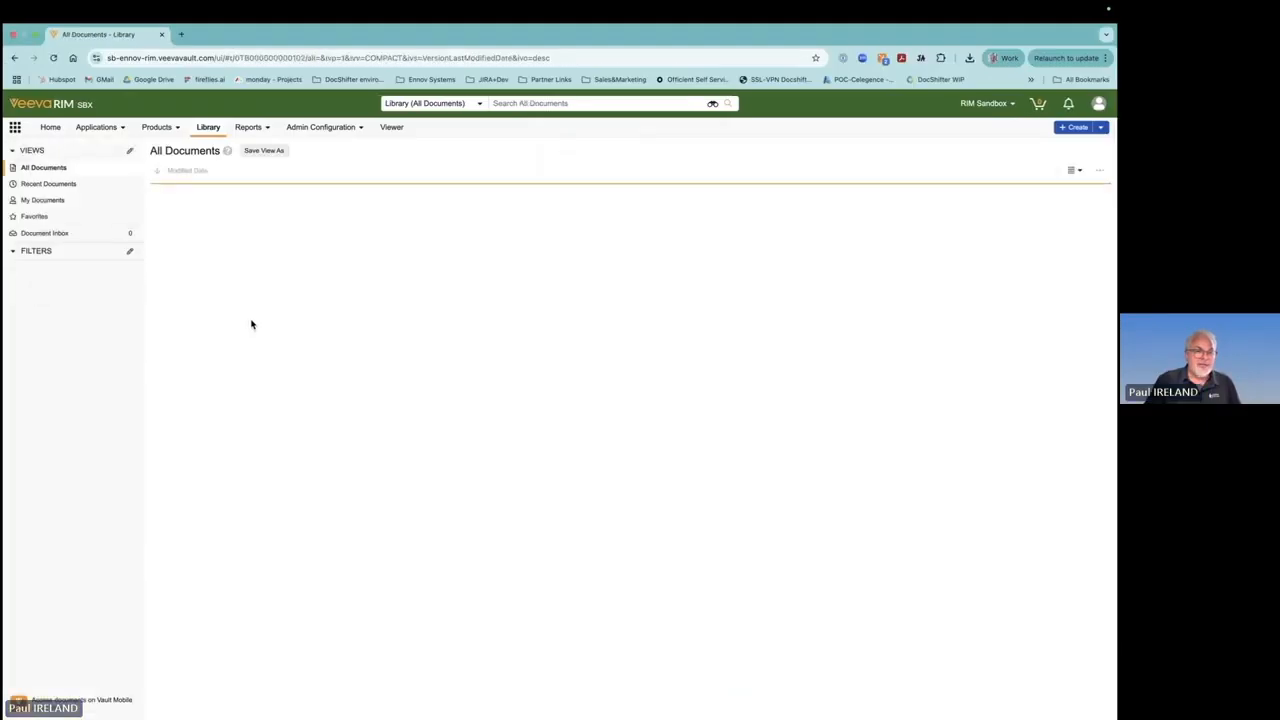
left_click(209, 280)
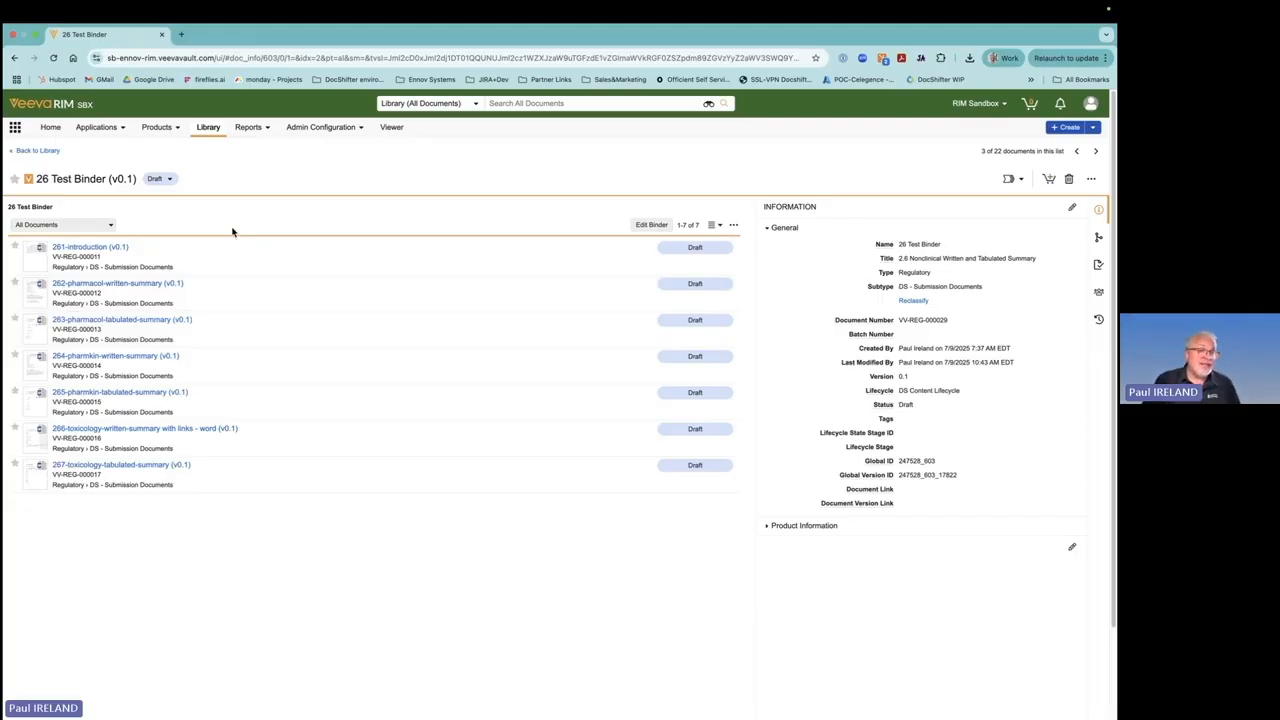
Step: Change the 26 Test Binder's lifecycle state to DS Ready and confirm the status change
left_click(161, 179)
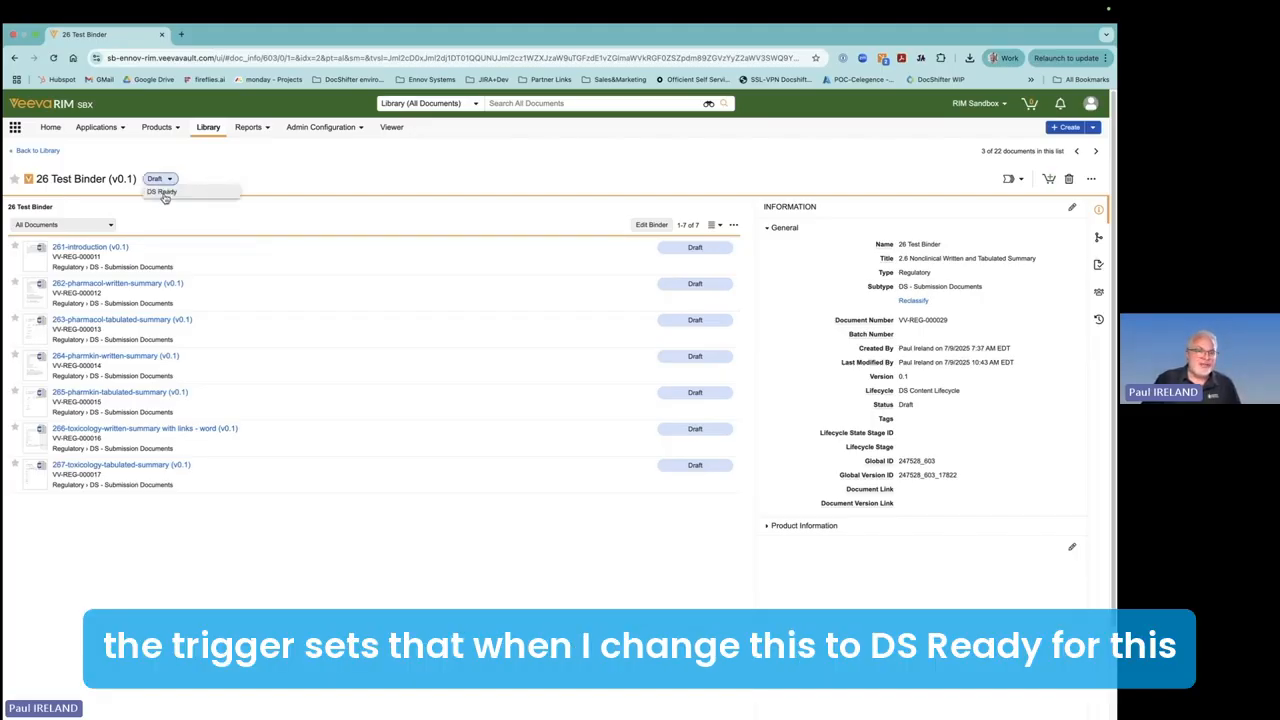
left_click(160, 193)
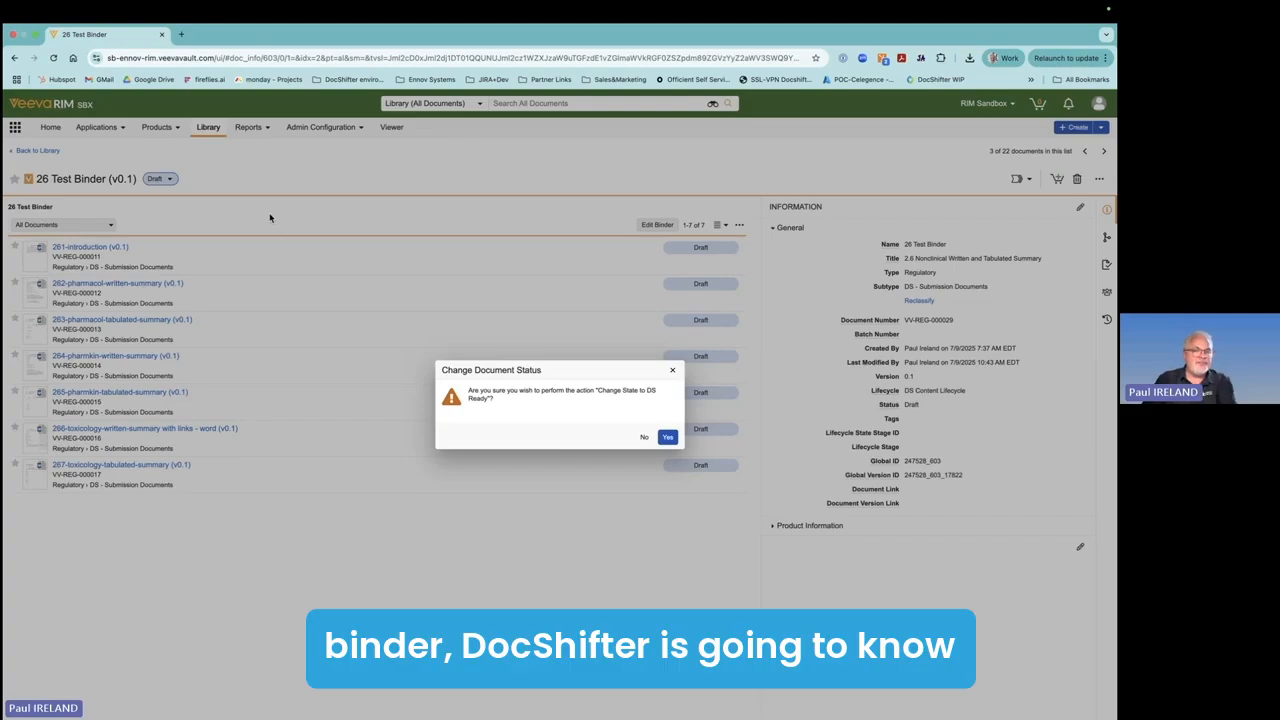
left_click(666, 437)
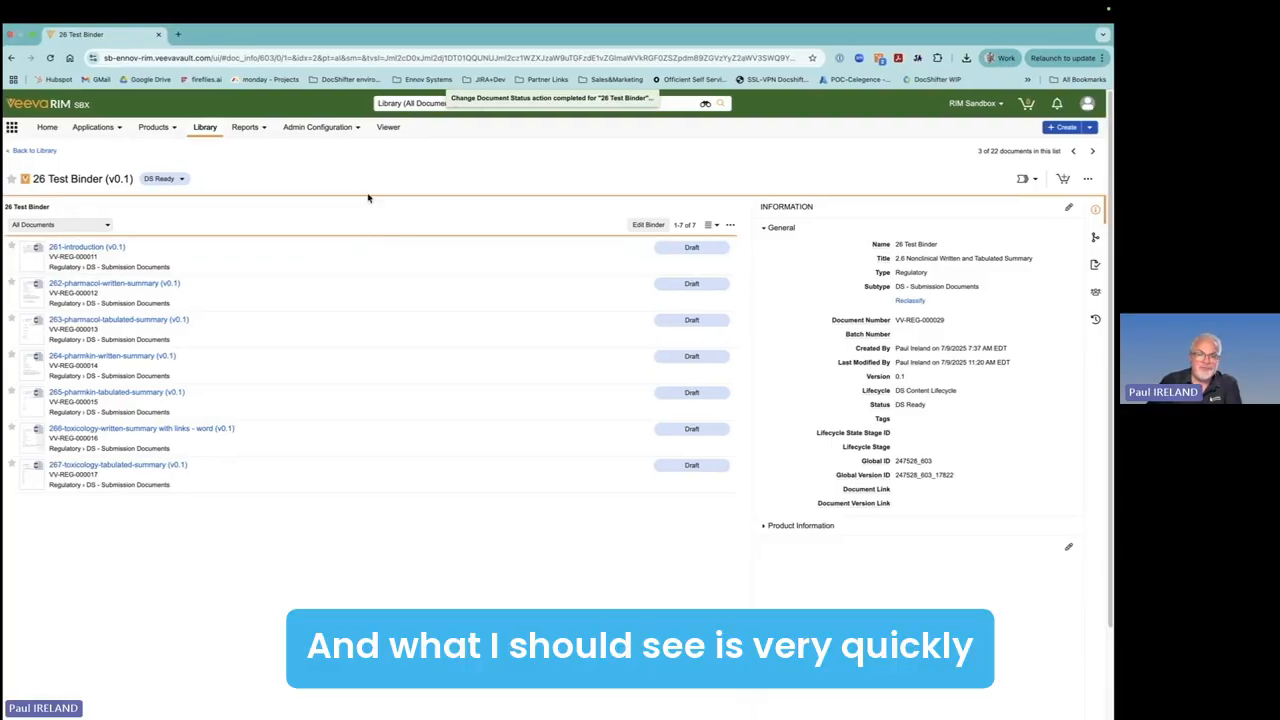
Step: Reload the 26 Test Binder page repeatedly to check its processing status
left_click(53, 57)
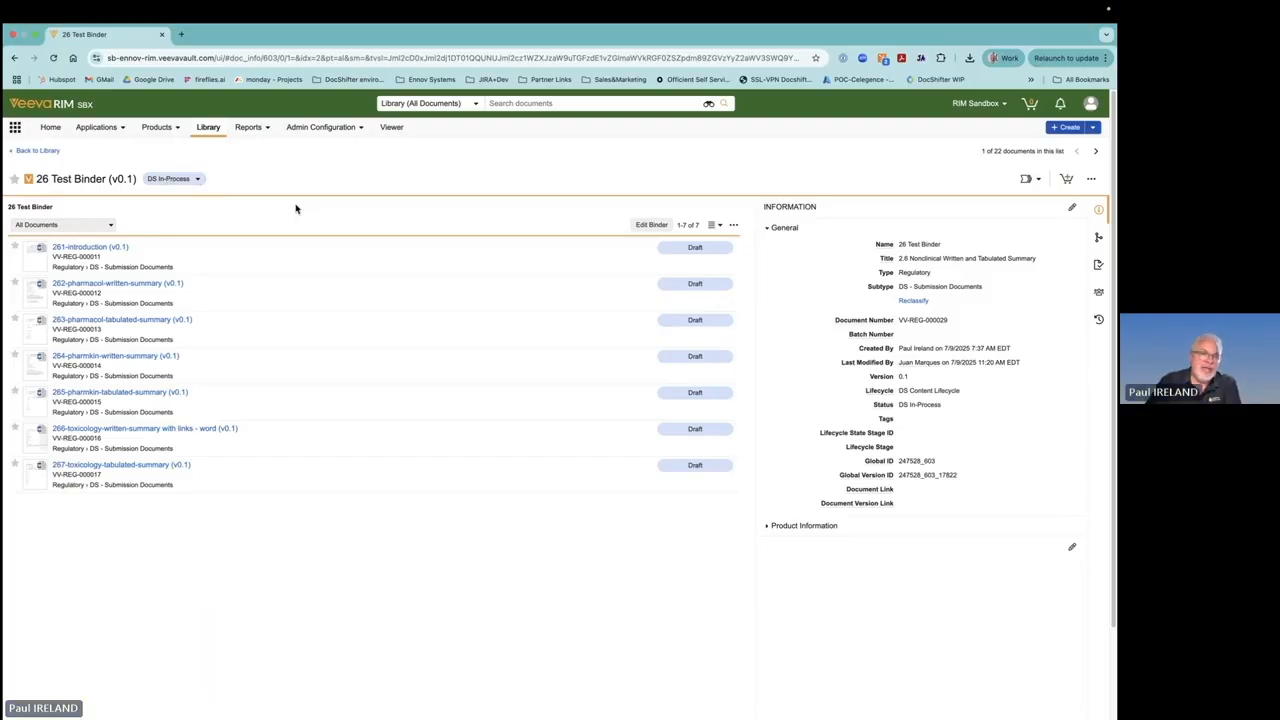
left_click(55, 58)
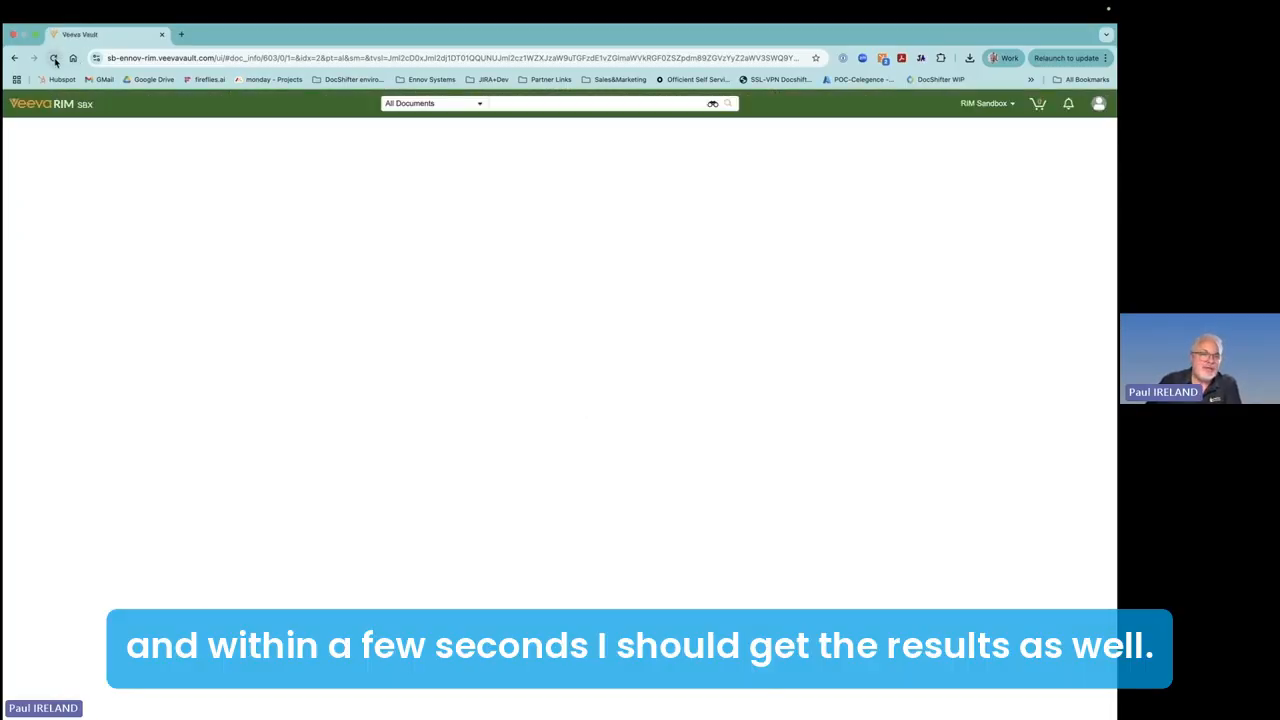
left_click(55, 58)
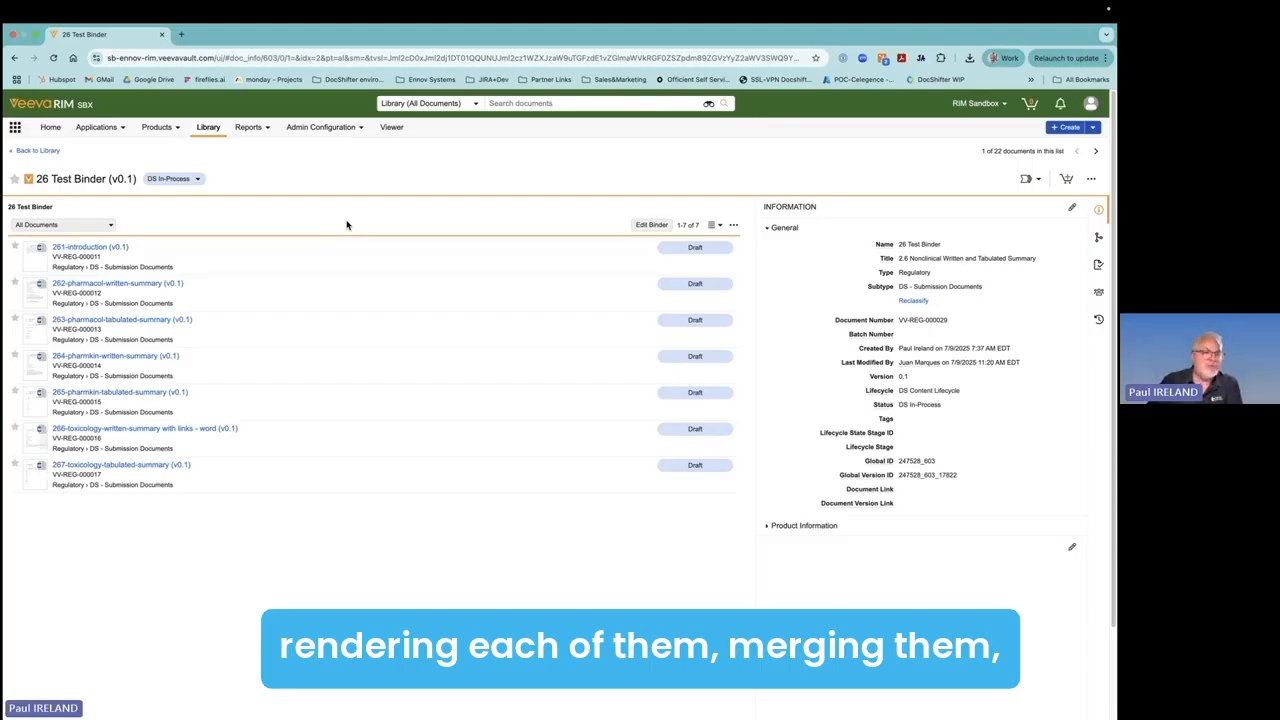
left_click(54, 58)
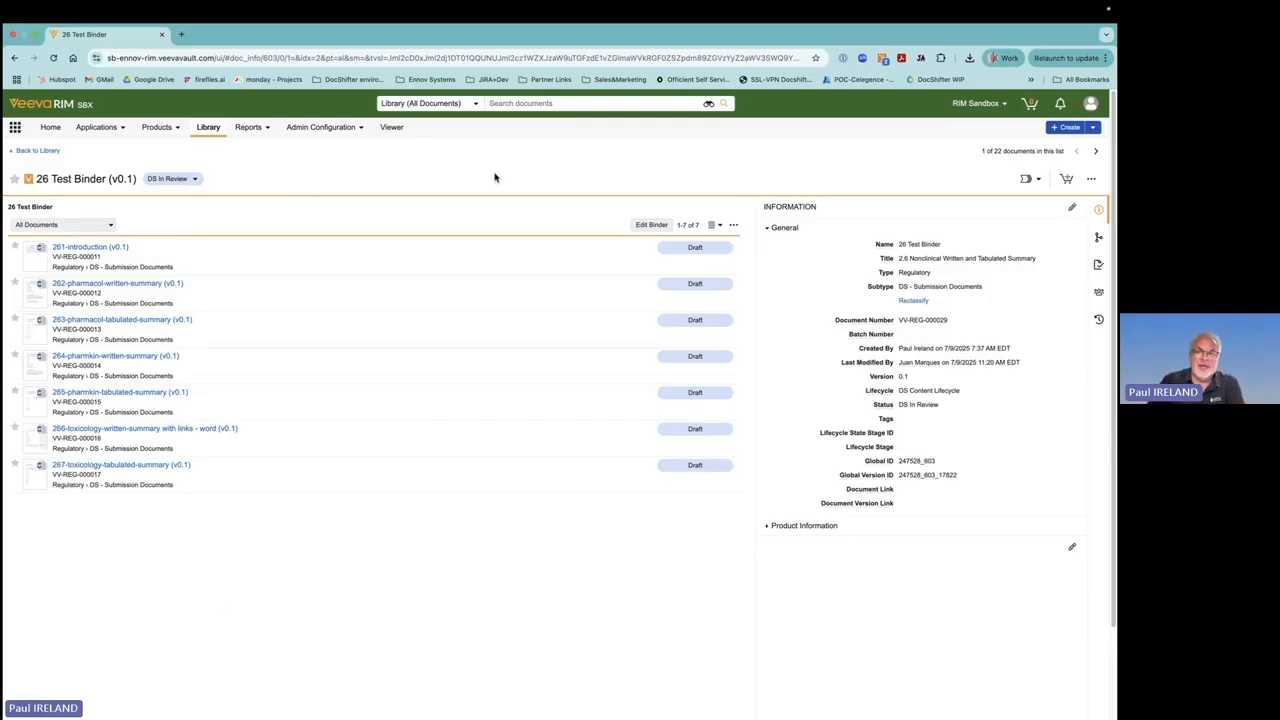
Step: Show the binder's relationships and preview the PDF listed under its supporting documents
left_click(1098, 239)
left_click(767, 286)
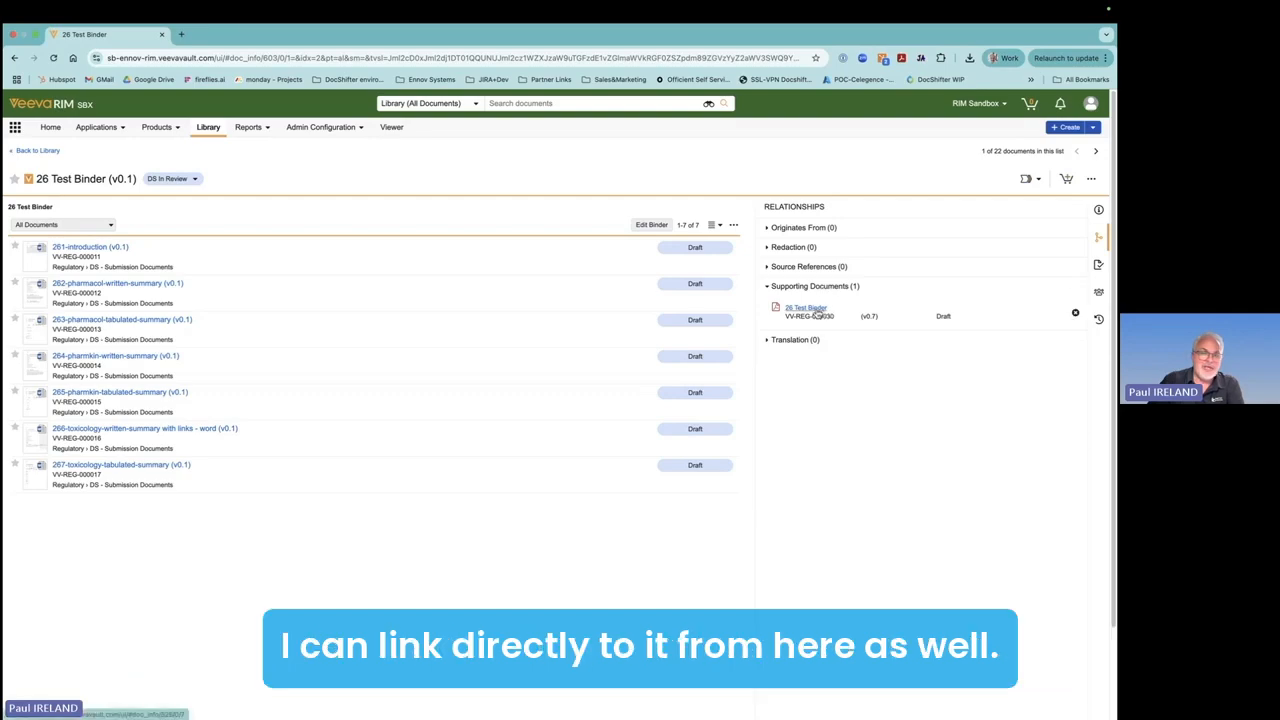
mouse_move(817, 314)
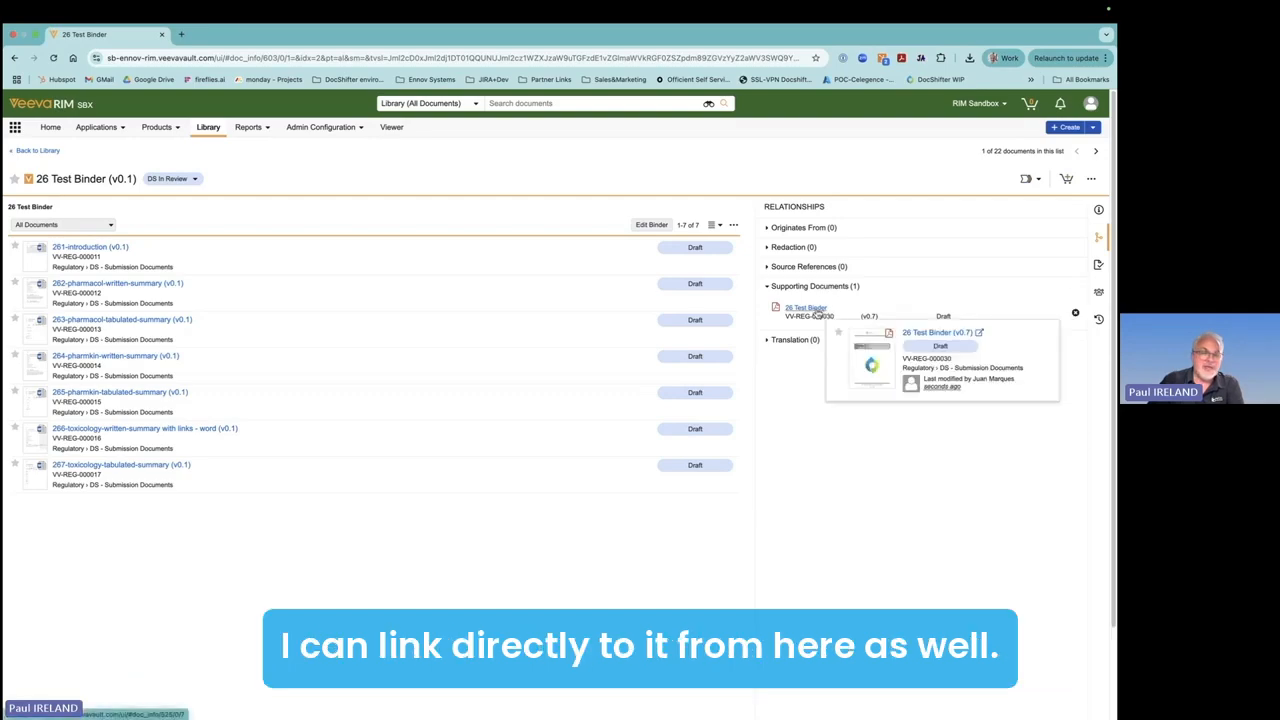
Step: Return to the document library and download the source document of the 26 Test Binder (v0.7) PDF
left_click(32, 151)
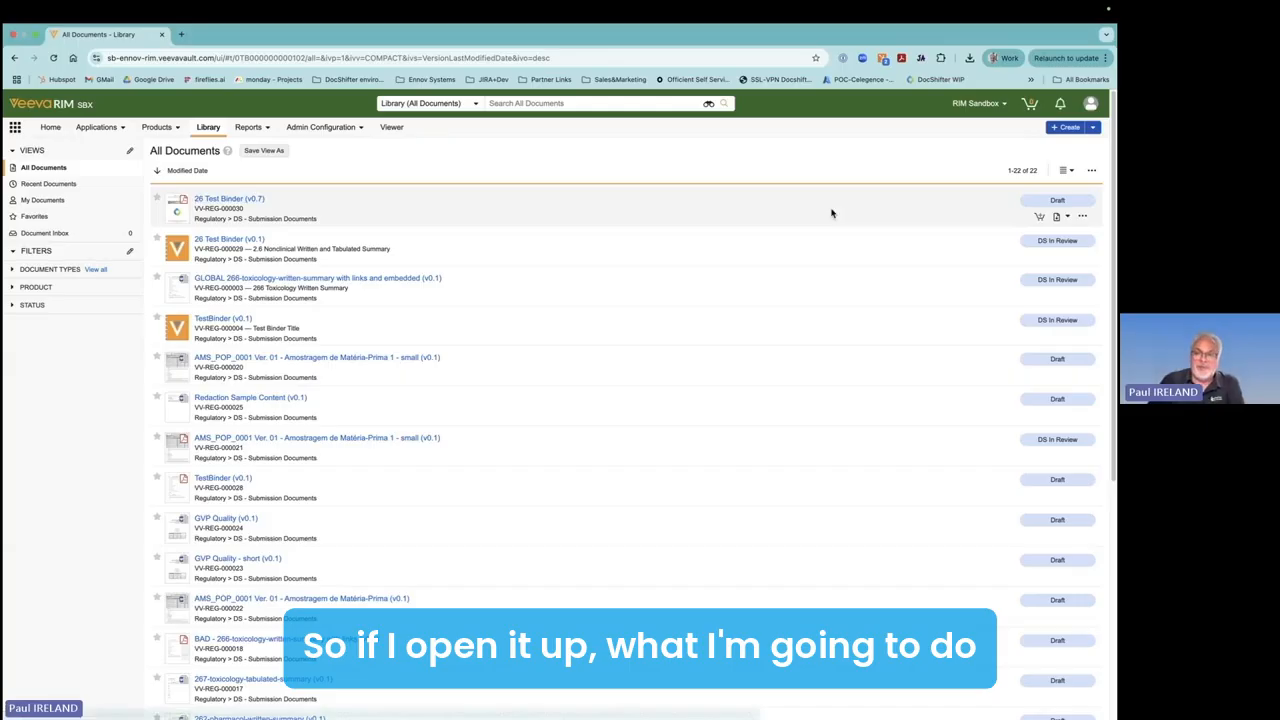
left_click(1083, 218)
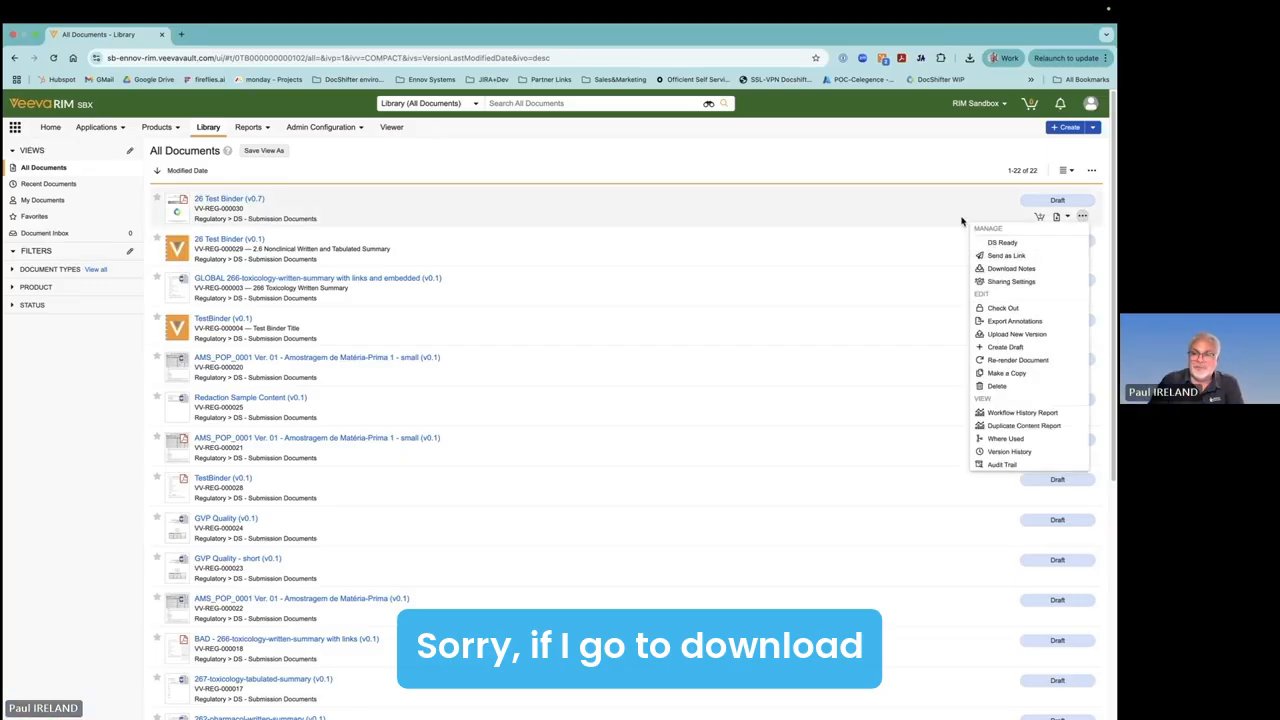
left_click(1067, 217)
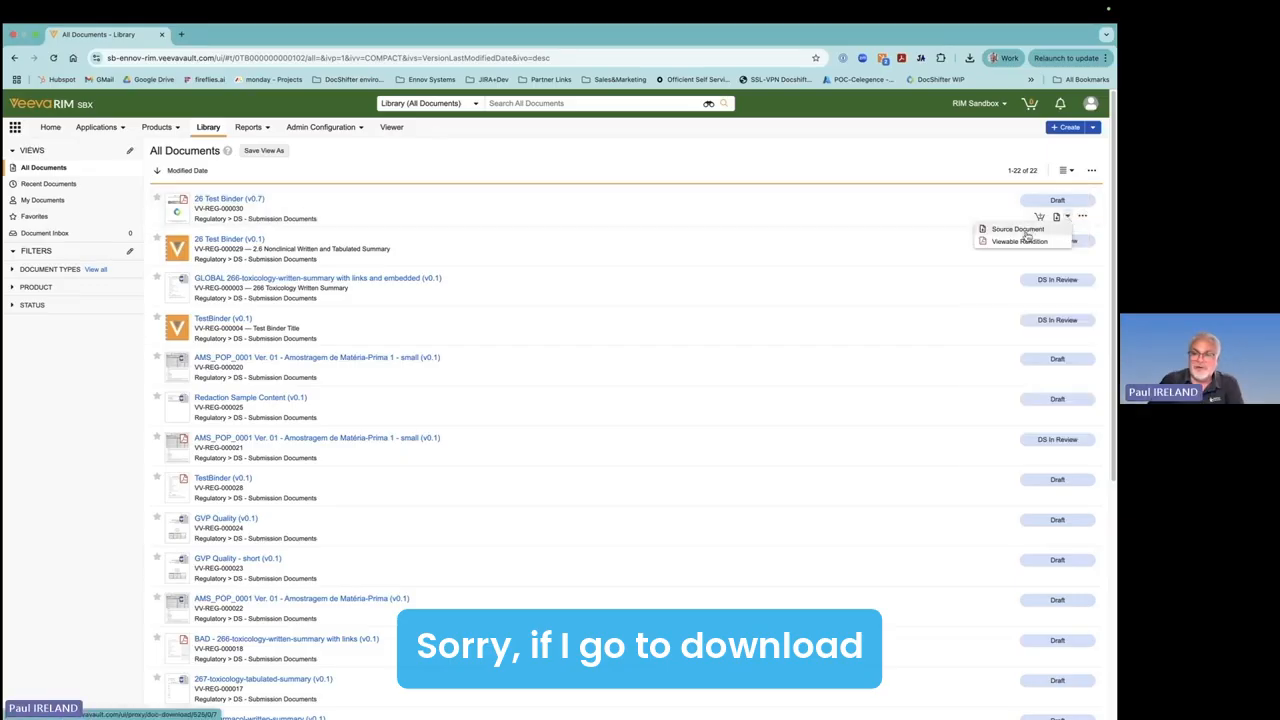
left_click(1023, 232)
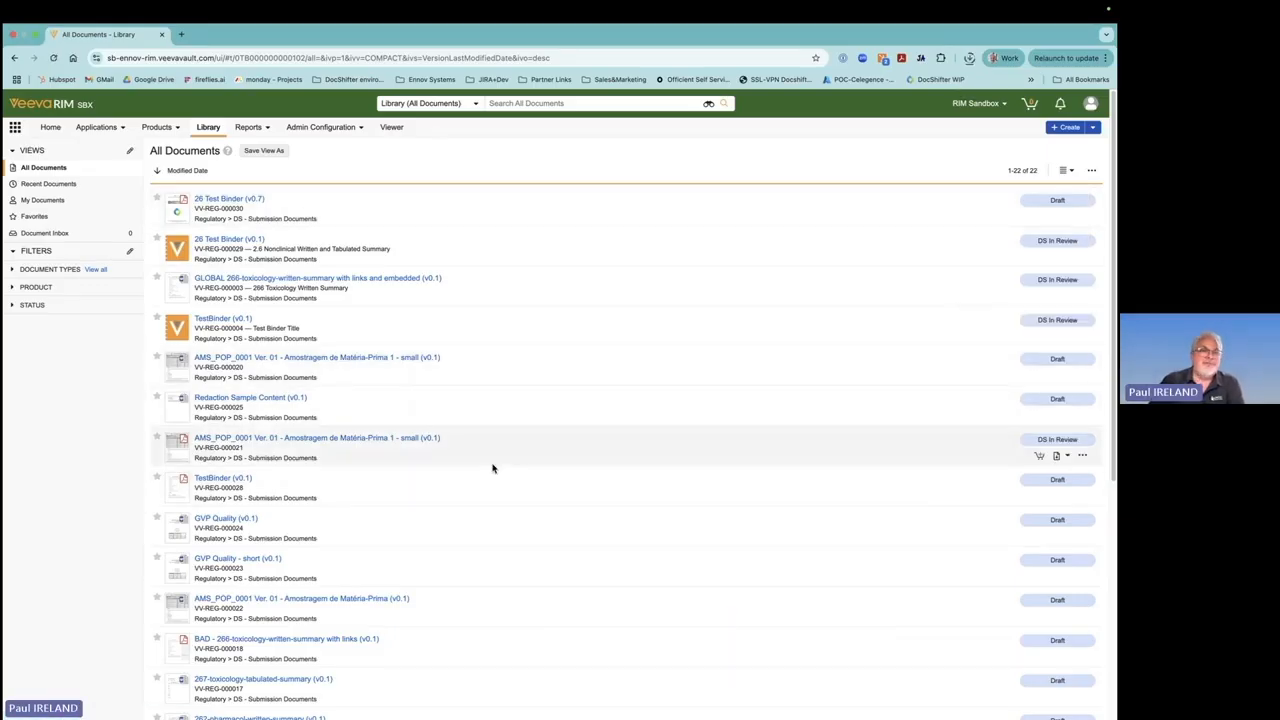
Step: Switch to Finder and open the downloaded 26 Test Binder.pdf from the Processed Files folder in Acrobat
key("ctrl+Left")
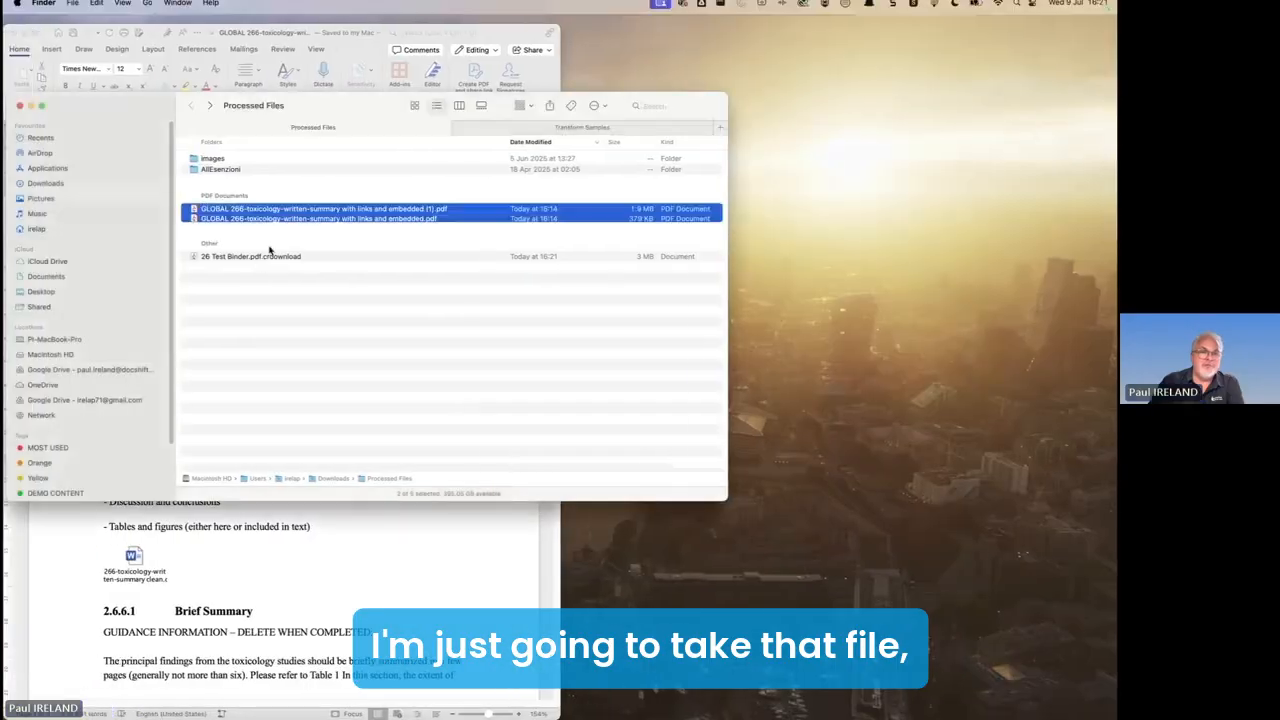
left_click(233, 210)
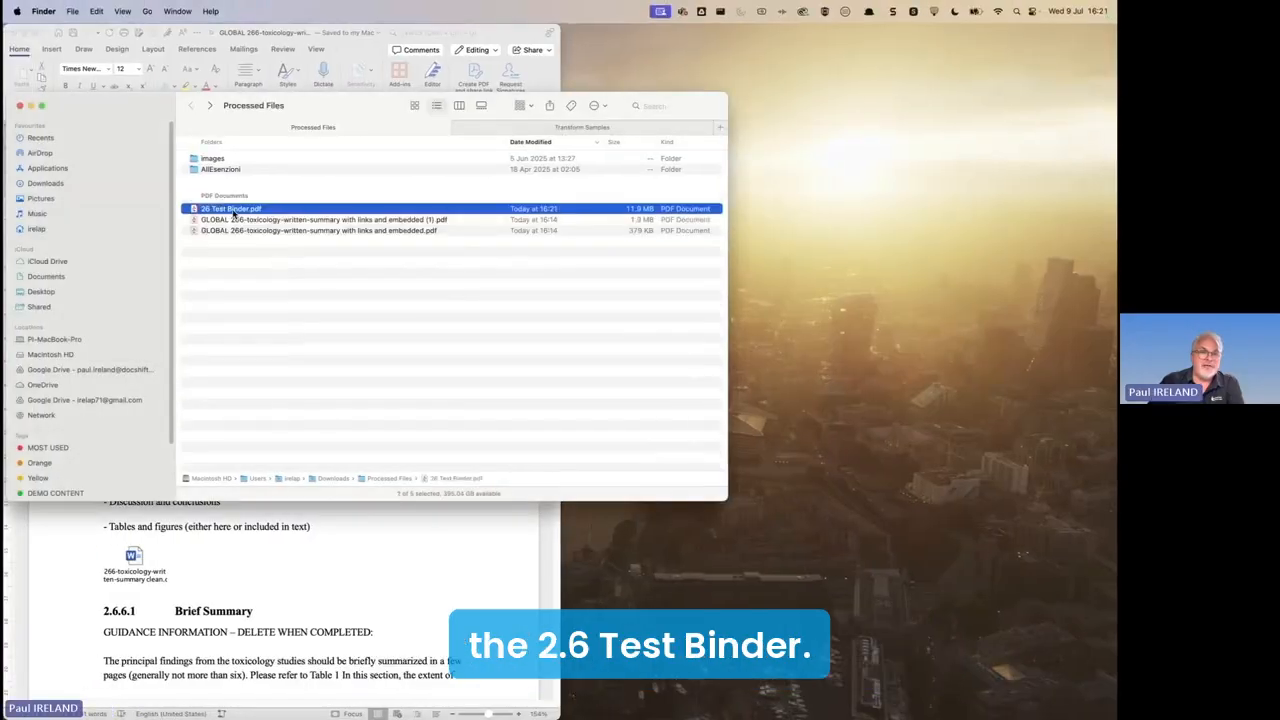
double_click(233, 210)
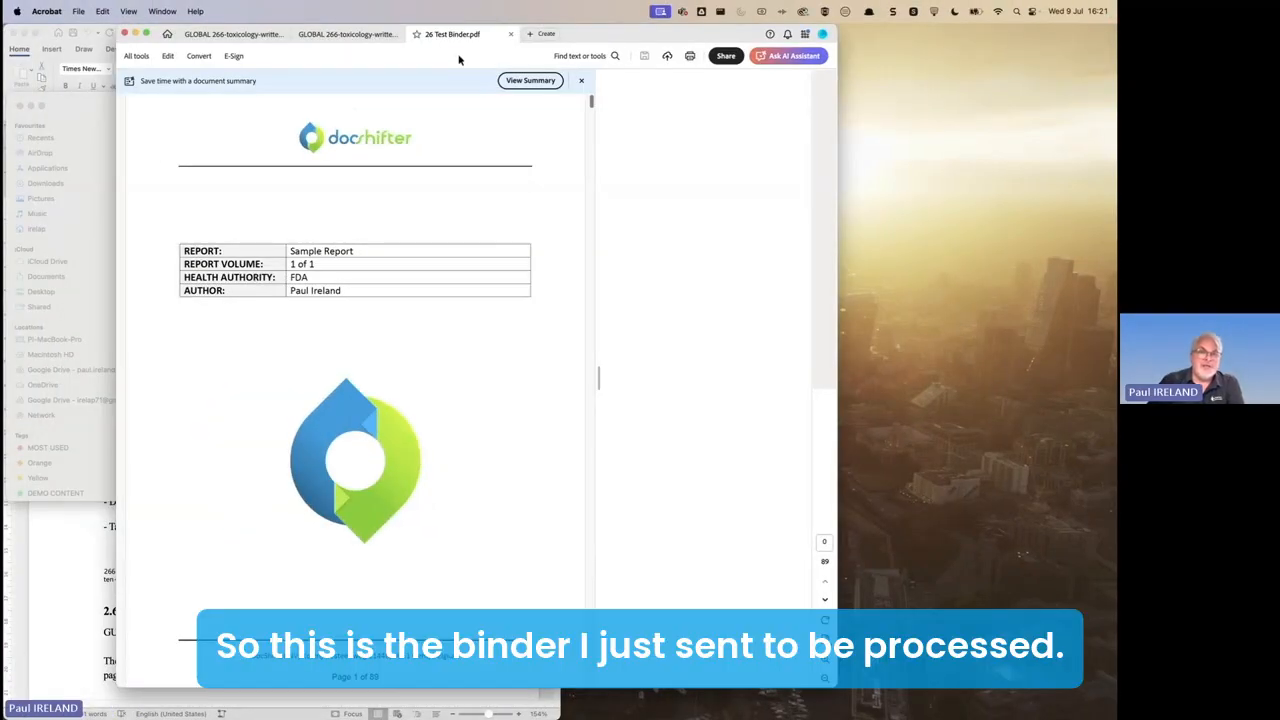
left_click_drag(668, 42, 729, 49)
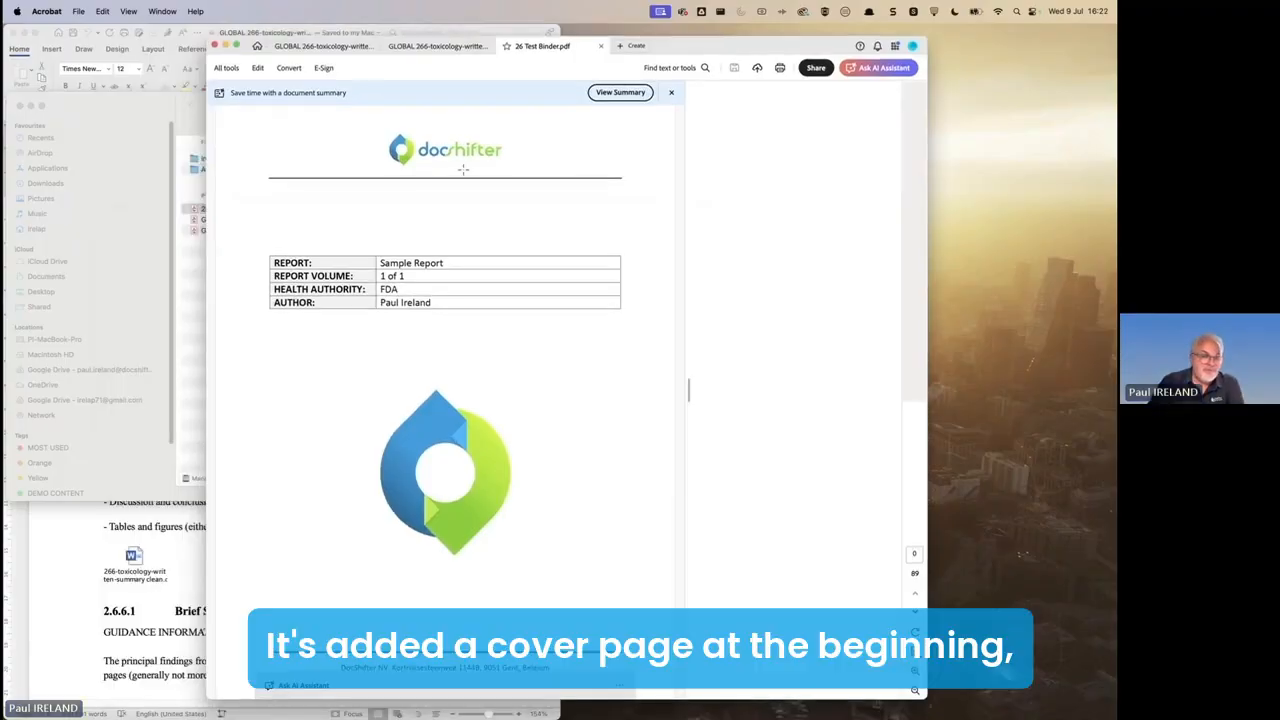
Step: Examine the merged PDF's cover page, footer page numbering and table of contents
scroll(366, 330, "down", 1)
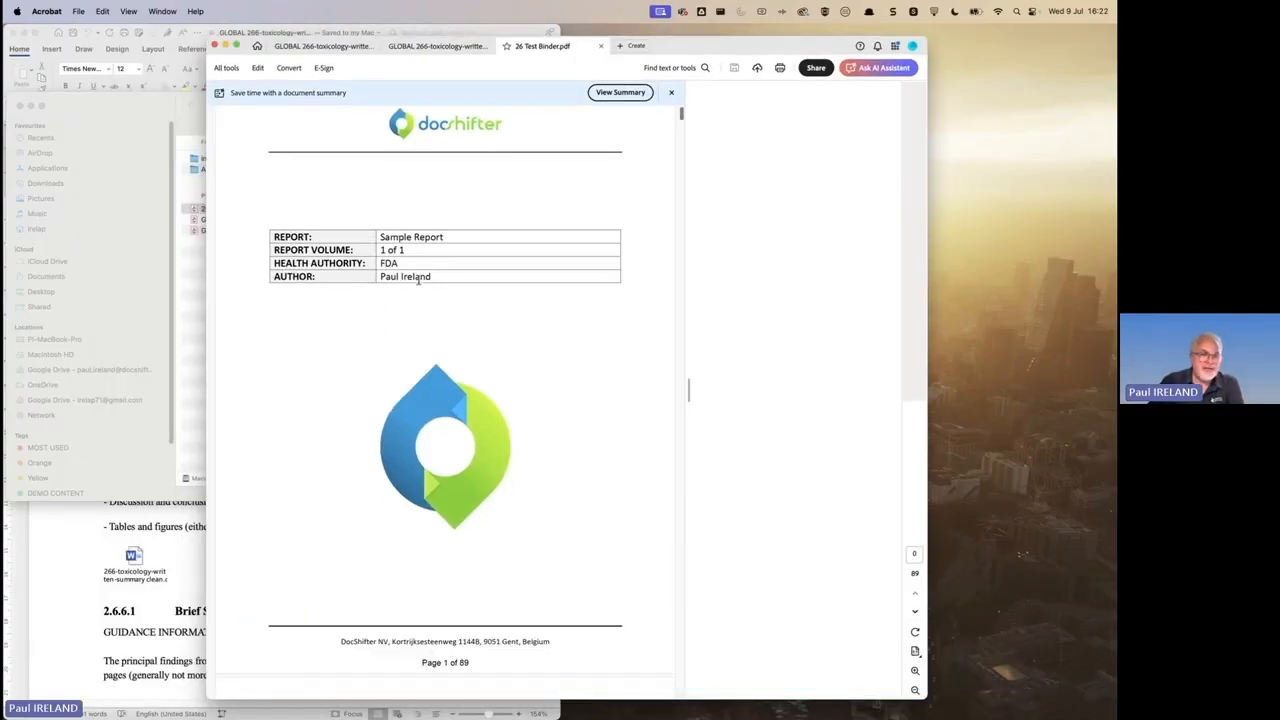
scroll(420, 265, "down", 1)
scroll(401, 239, "down", 3)
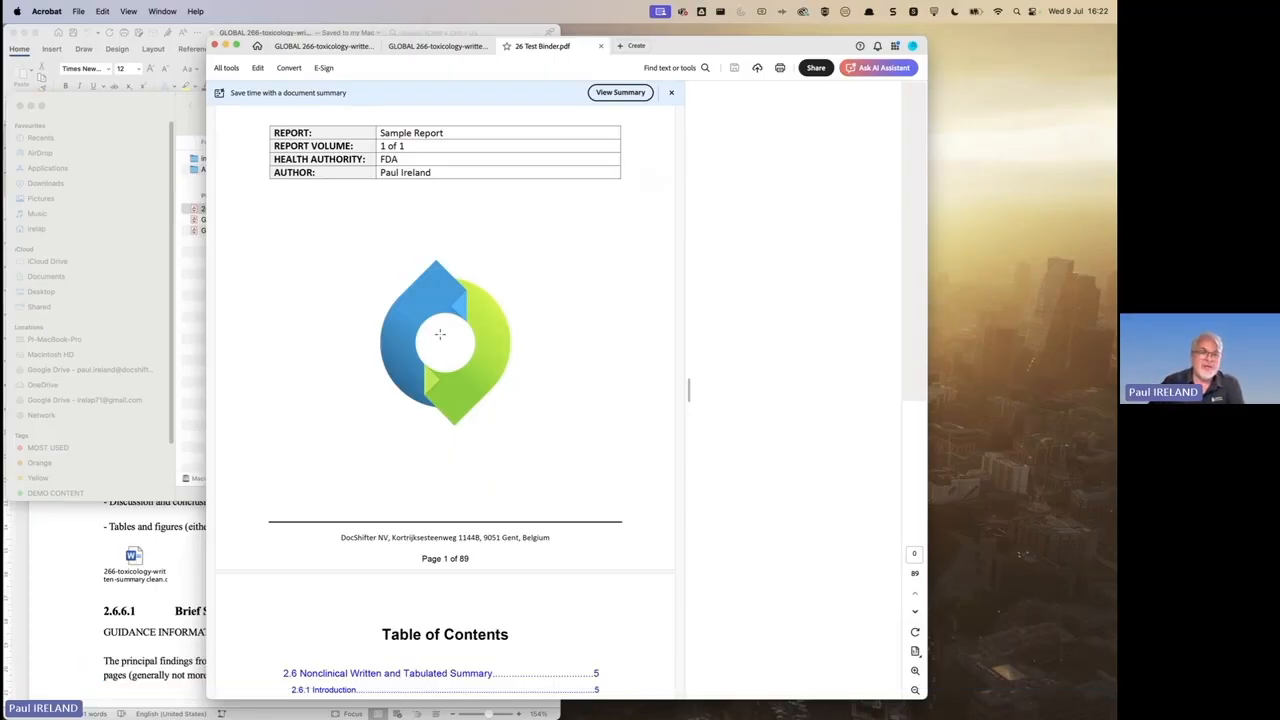
left_click_drag(470, 557, 421, 558)
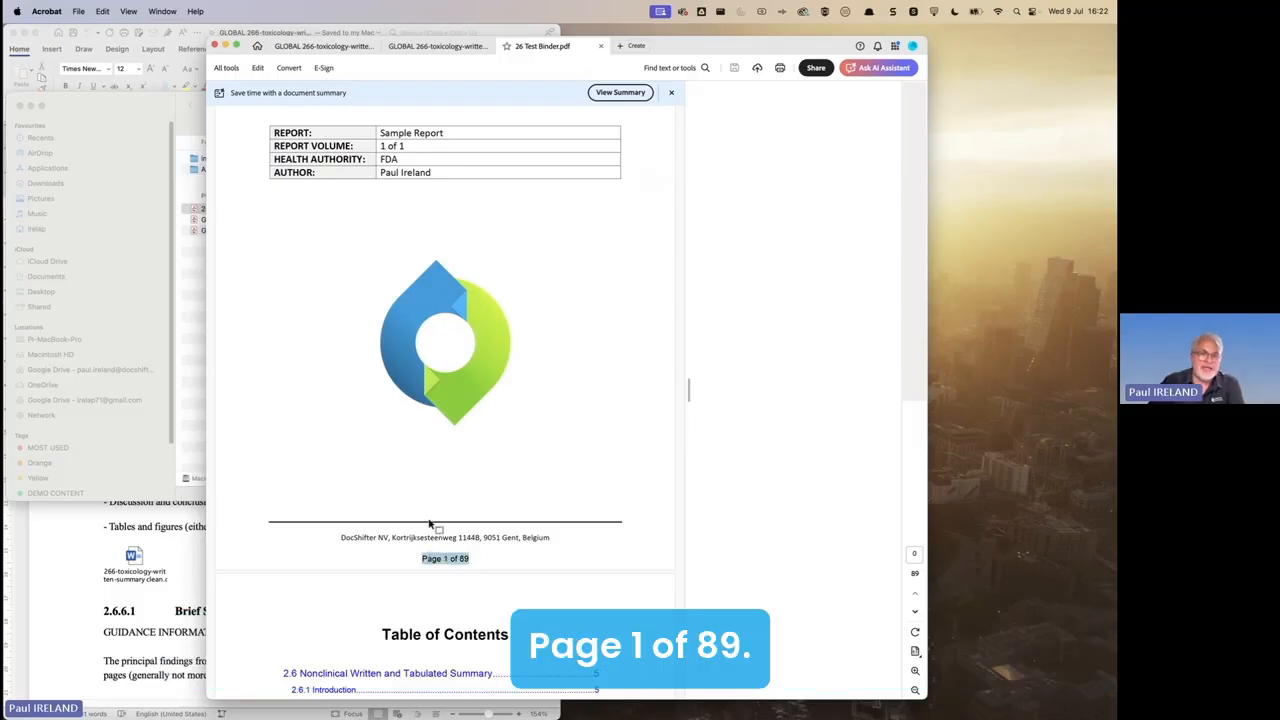
scroll(430, 524, "down", 15)
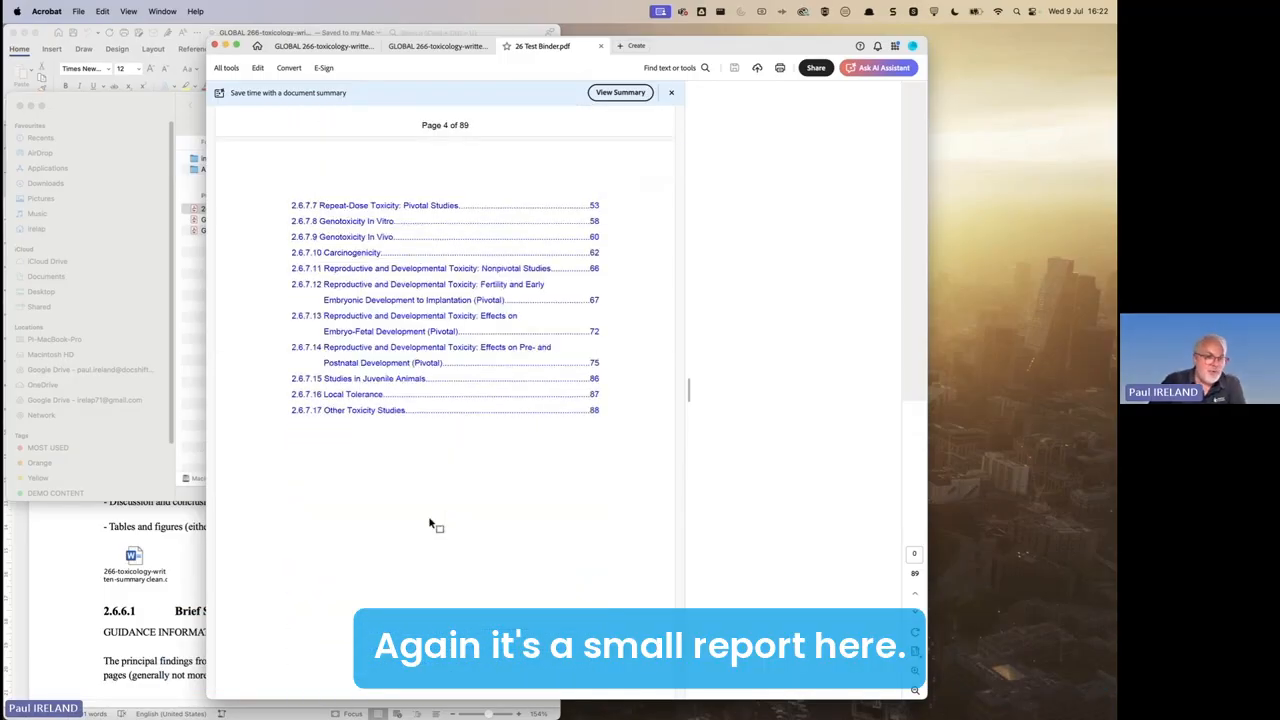
scroll(432, 524, "up", 10)
scroll(440, 327, "up", 6)
scroll(440, 327, "up", 8)
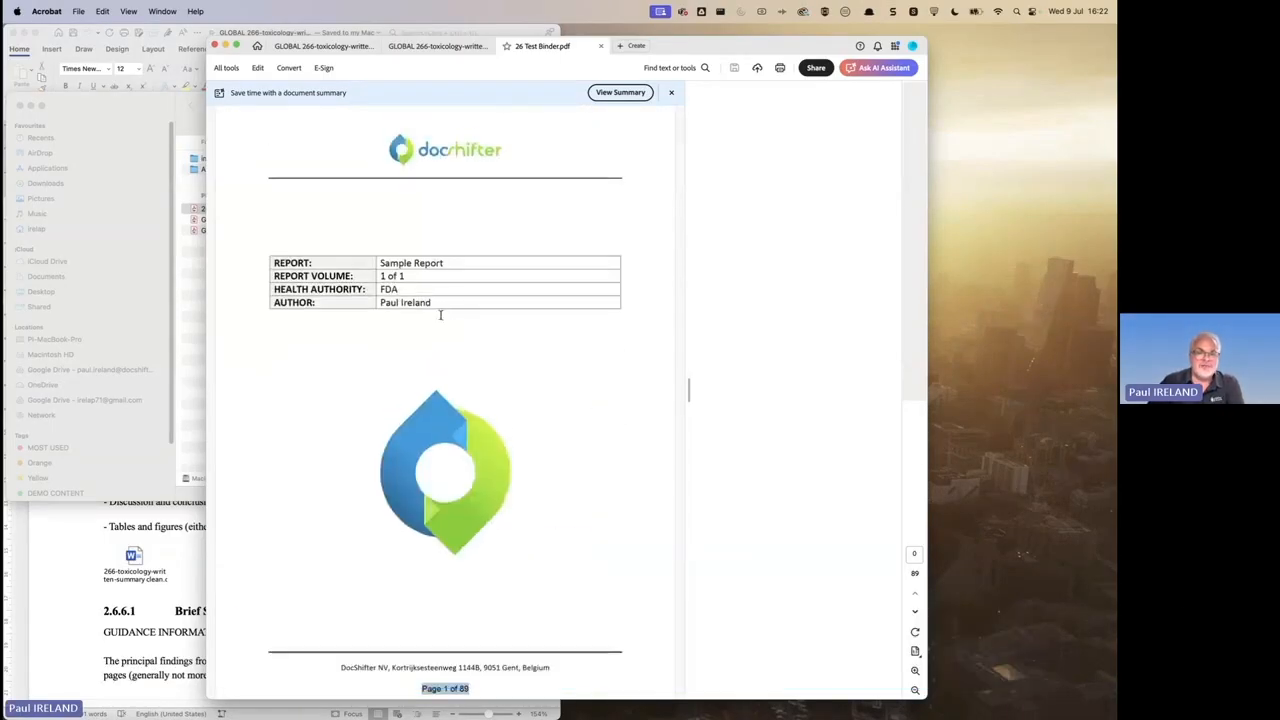
Step: Look through the merged PDF's body pages to check the section content and page numbering
scroll(440, 316, "down", 15)
scroll(443, 318, "down", 20)
scroll(440, 316, "down", 5)
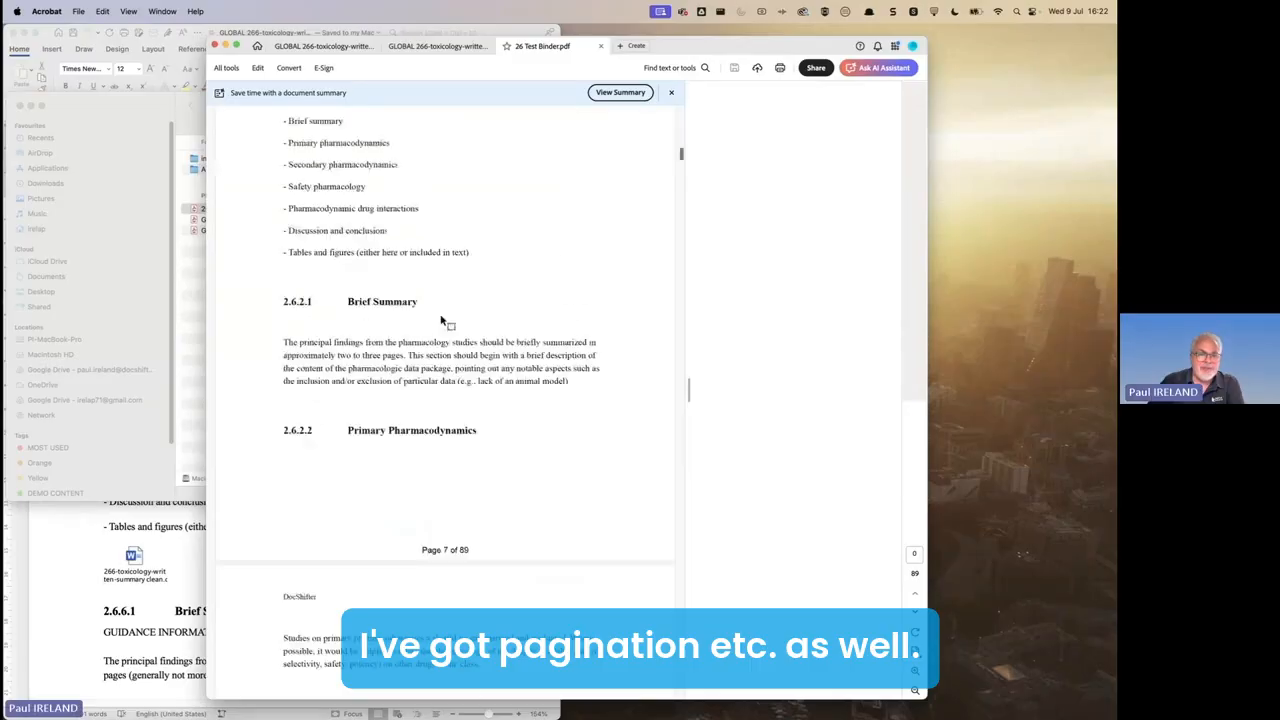
scroll(329, 318, "down", 10)
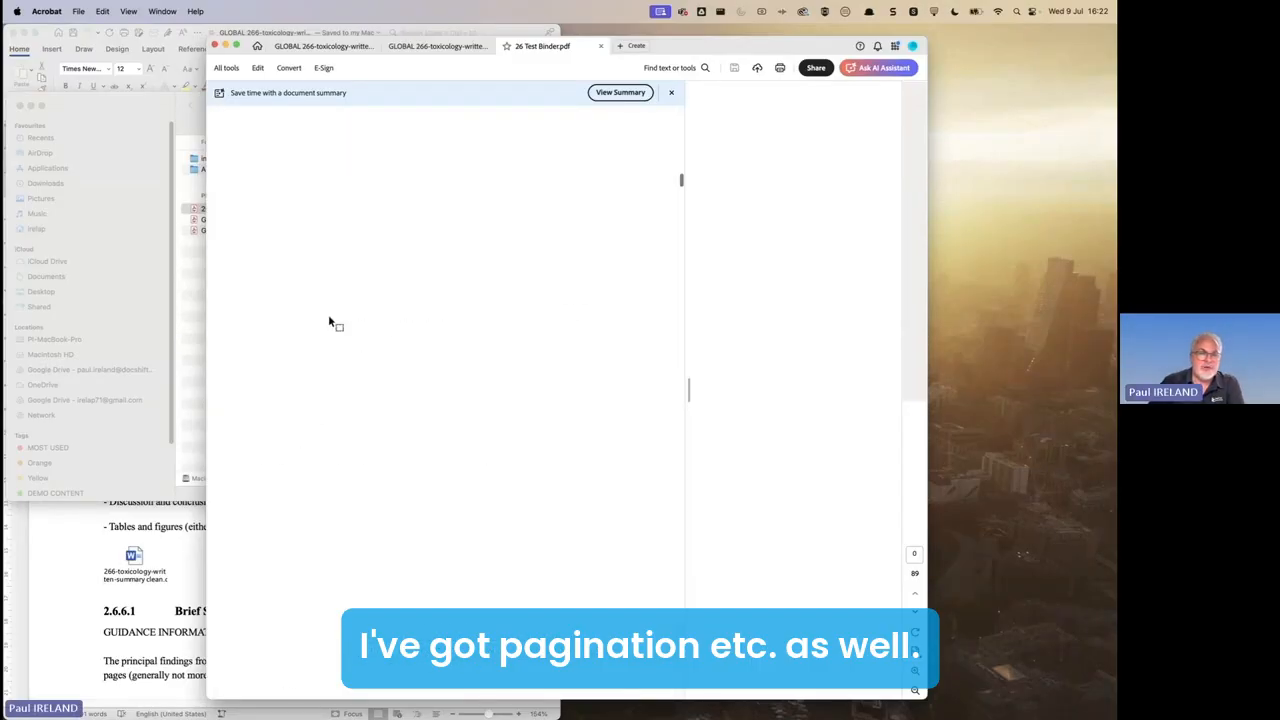
scroll(329, 320, "down", 5)
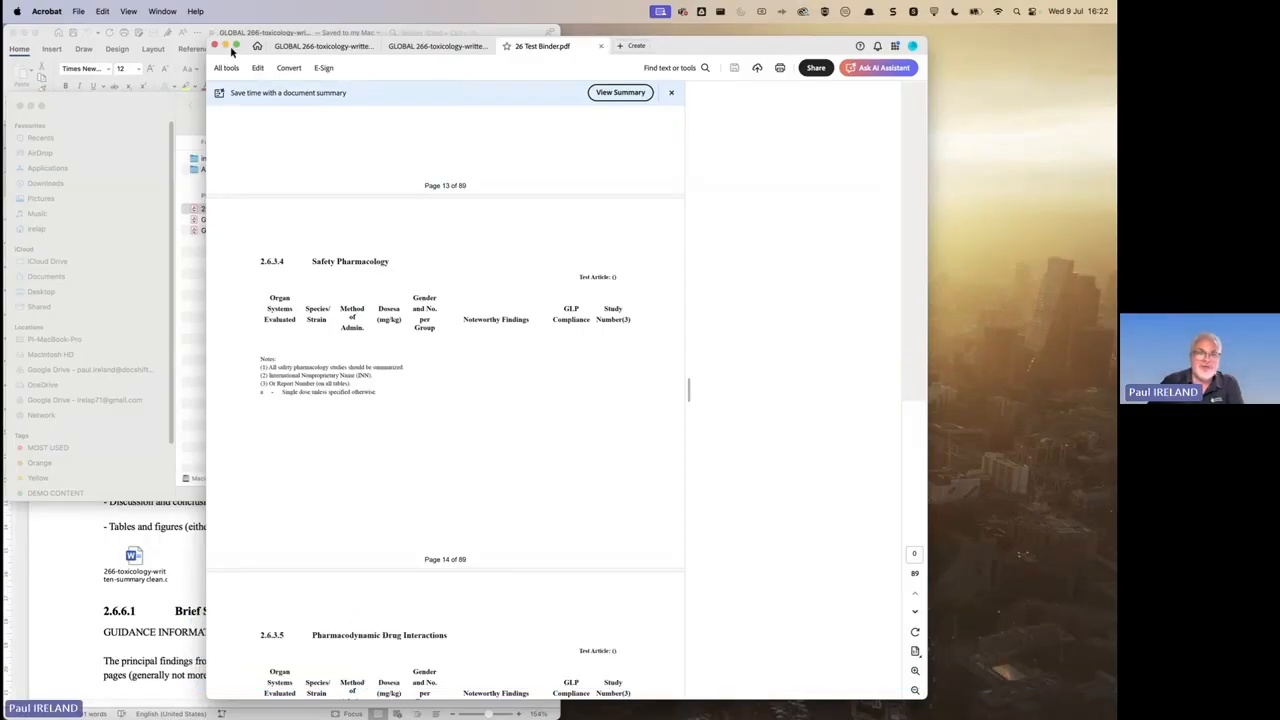
Step: Close all open PDF documents in Acrobat and reopen 26 Test Binder.pdf from the Processed Files folder
left_click(214, 46)
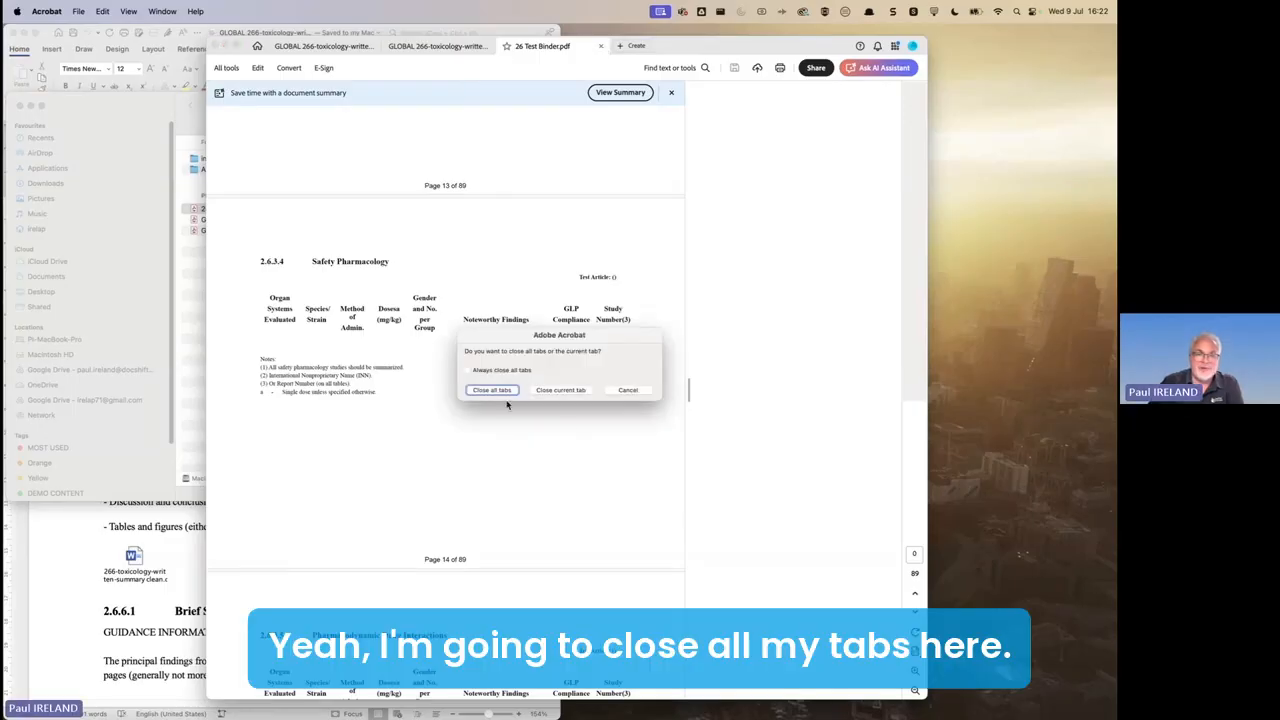
left_click(499, 391)
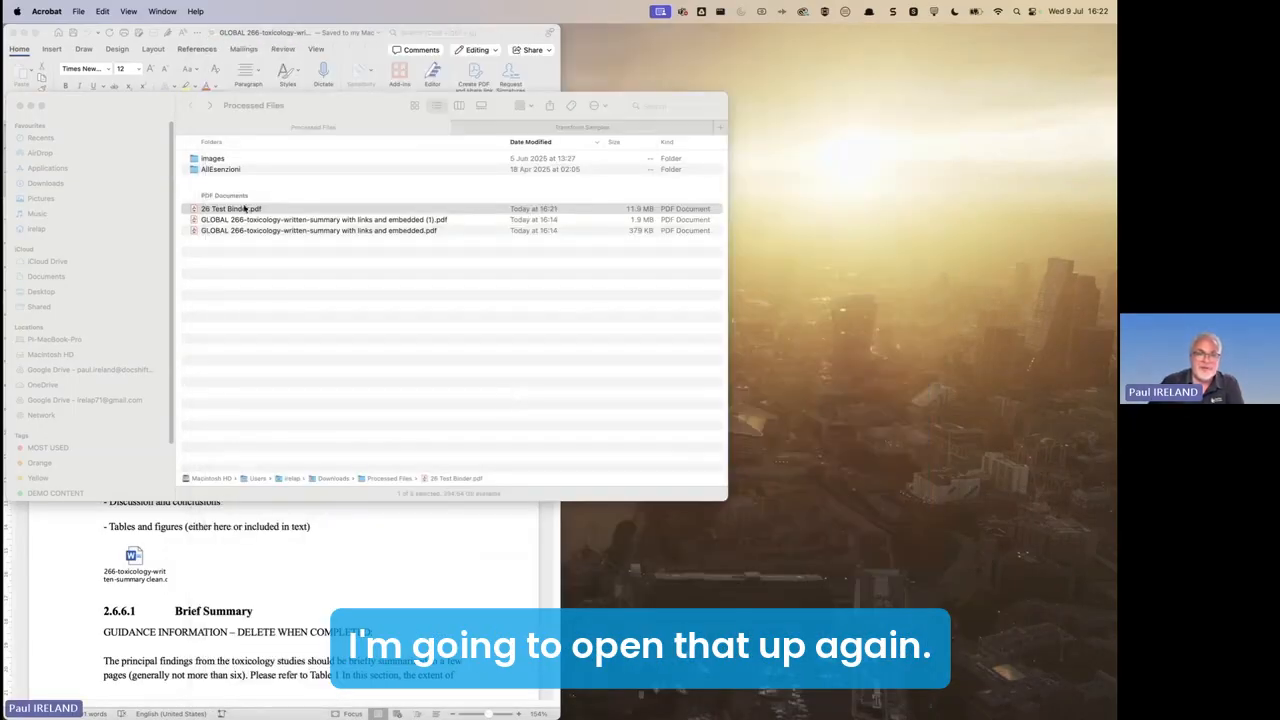
double_click(245, 207)
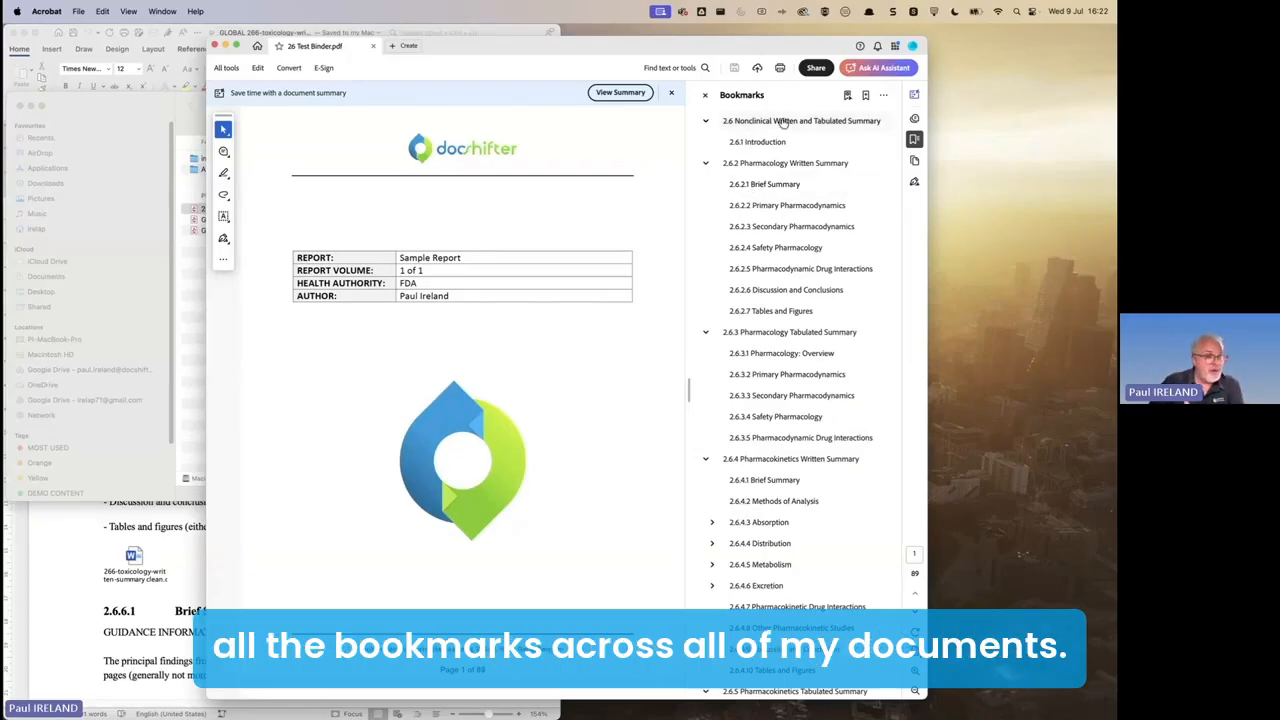
Step: Collapse all the top-level bookmarks of the merged PDF, from 2.6 Nonclinical Written and Tabulated Summary to 2.6.7 Toxicology Tabulated Summary
left_click(705, 120)
left_click(706, 141)
left_click(705, 163)
left_click(705, 184)
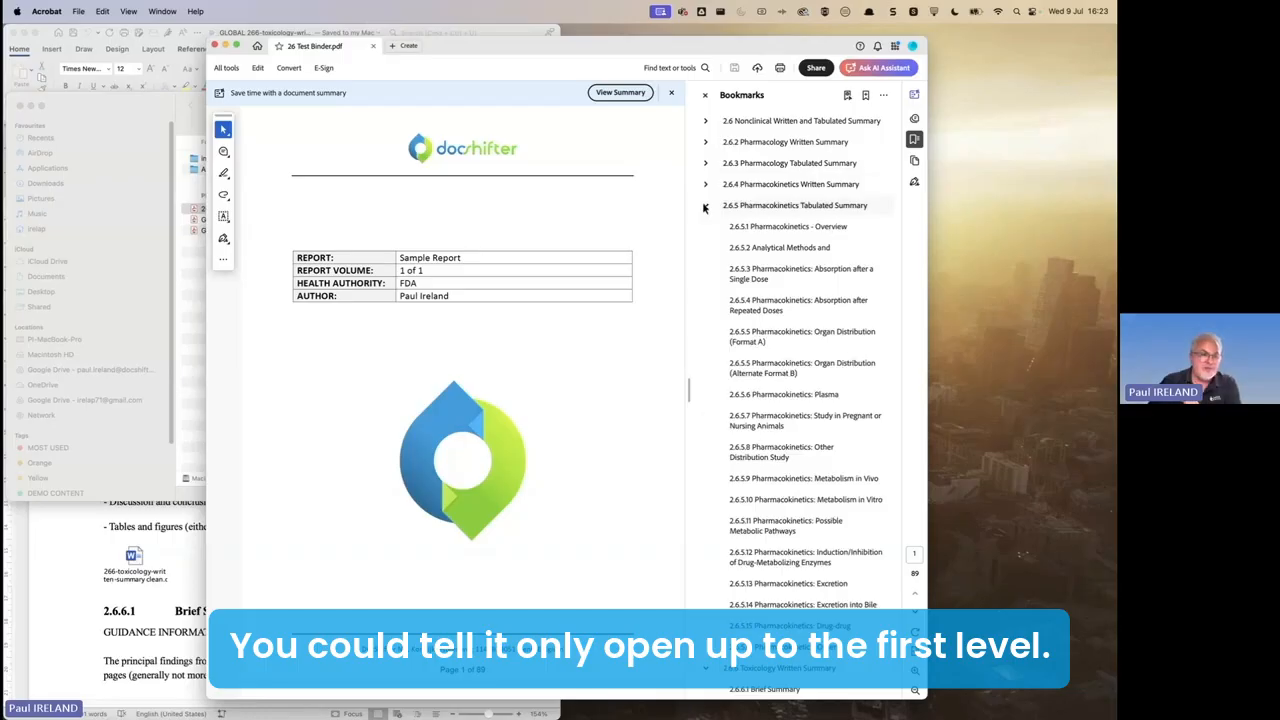
left_click(704, 205)
left_click(705, 226)
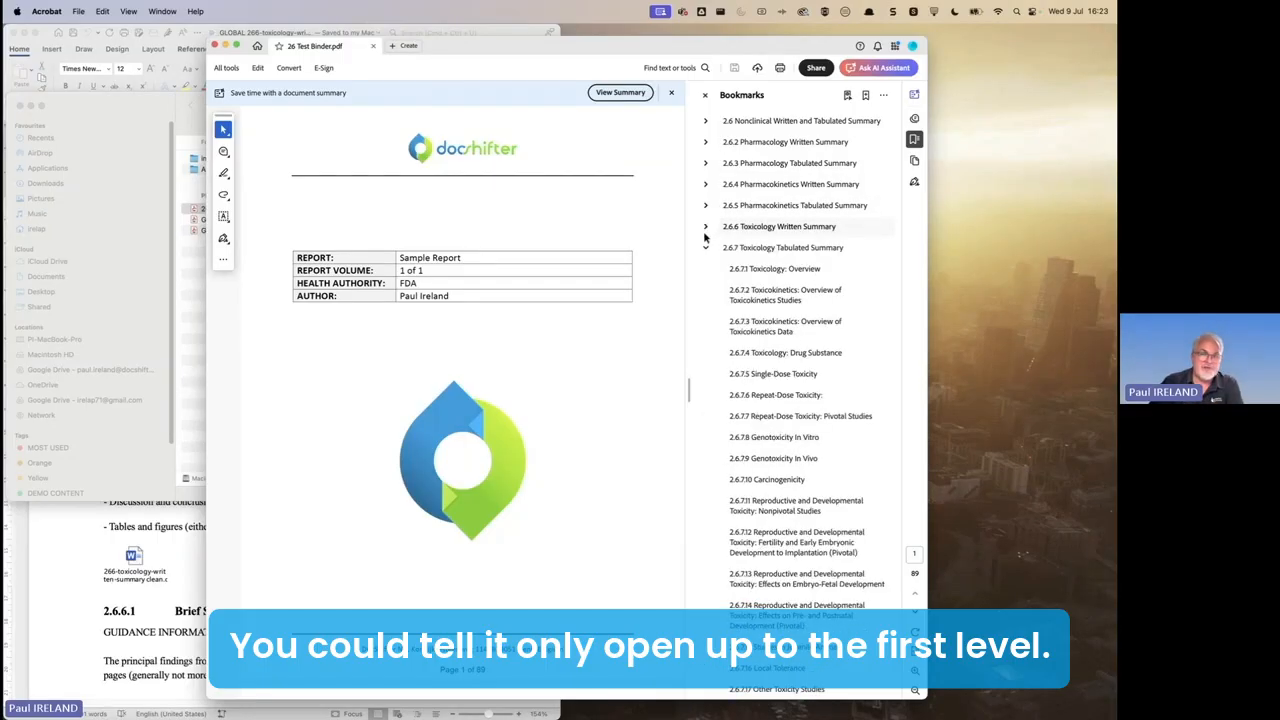
left_click(705, 248)
left_click(705, 248)
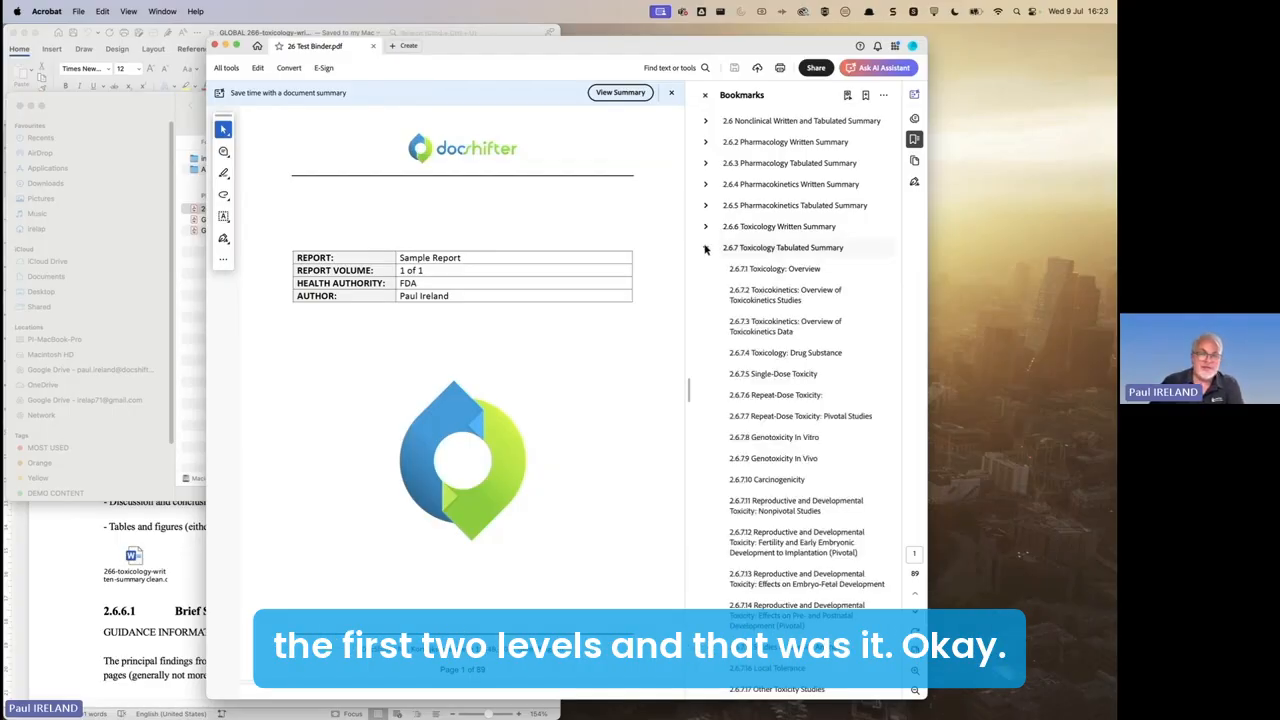
left_click(705, 248)
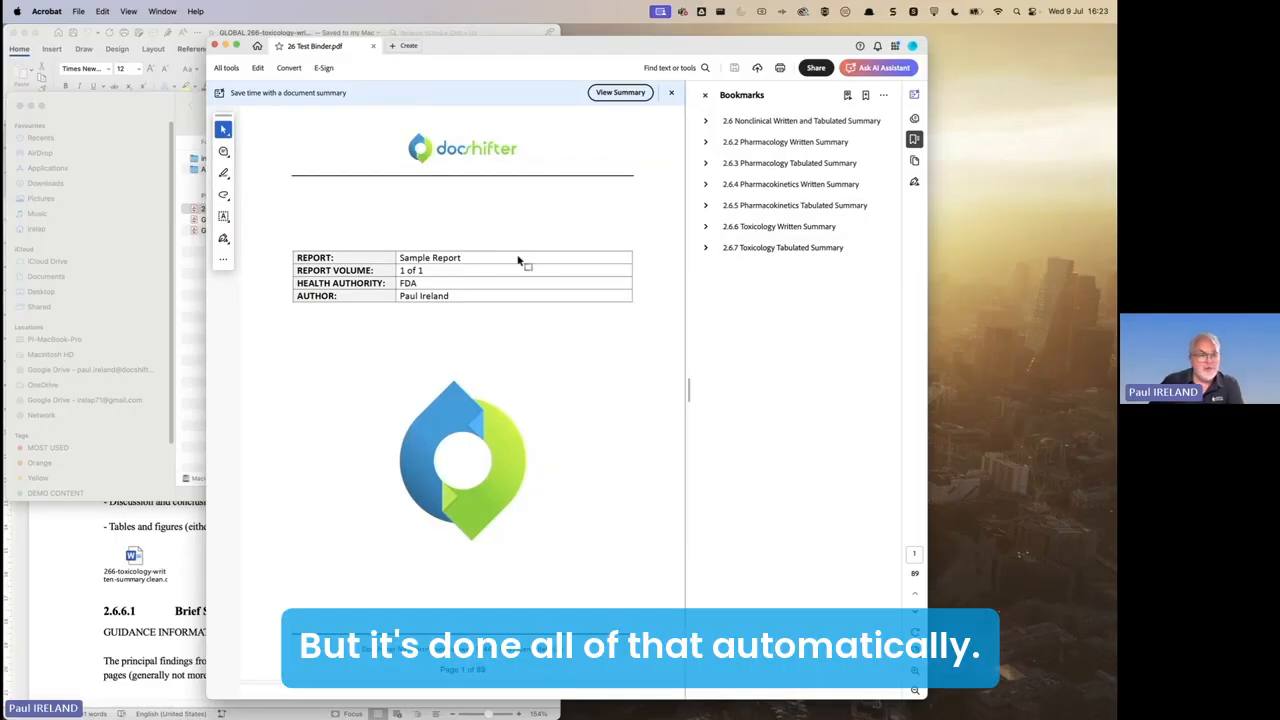